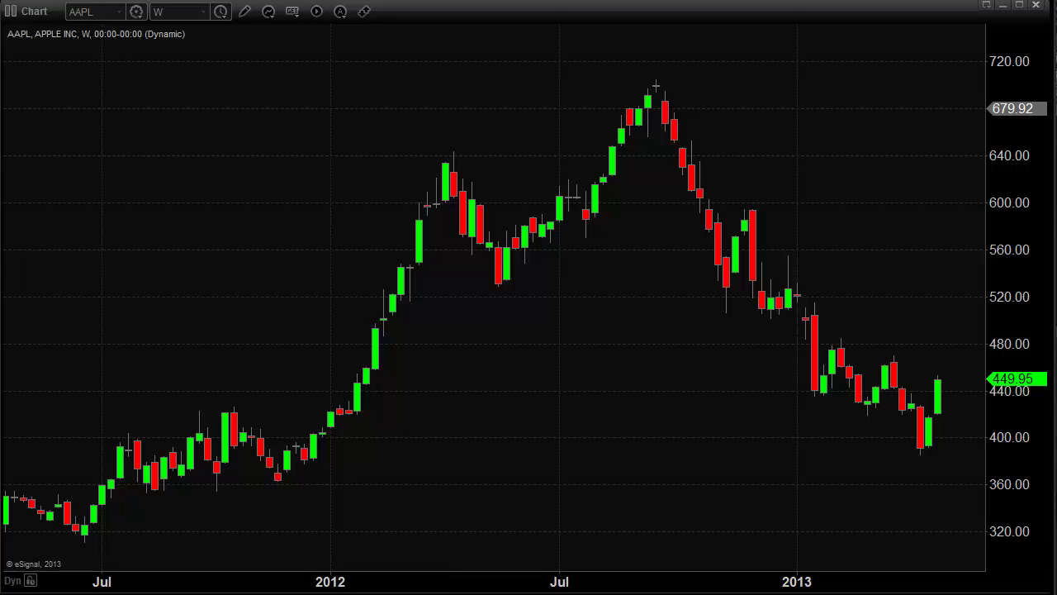
- Show the drawing toolbar and select the Default trend line style
click(245, 11)
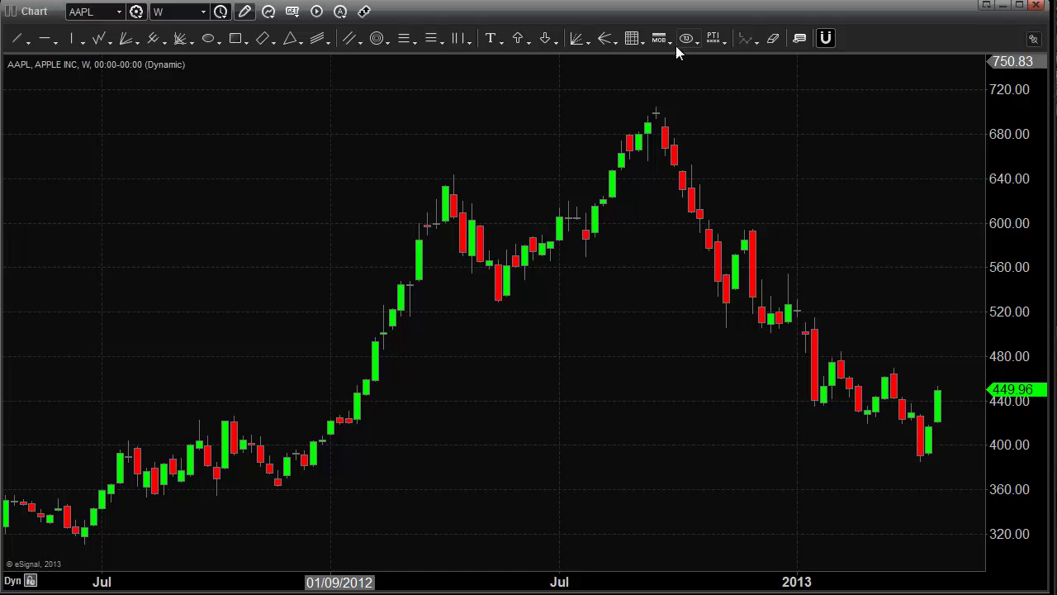
click(28, 43)
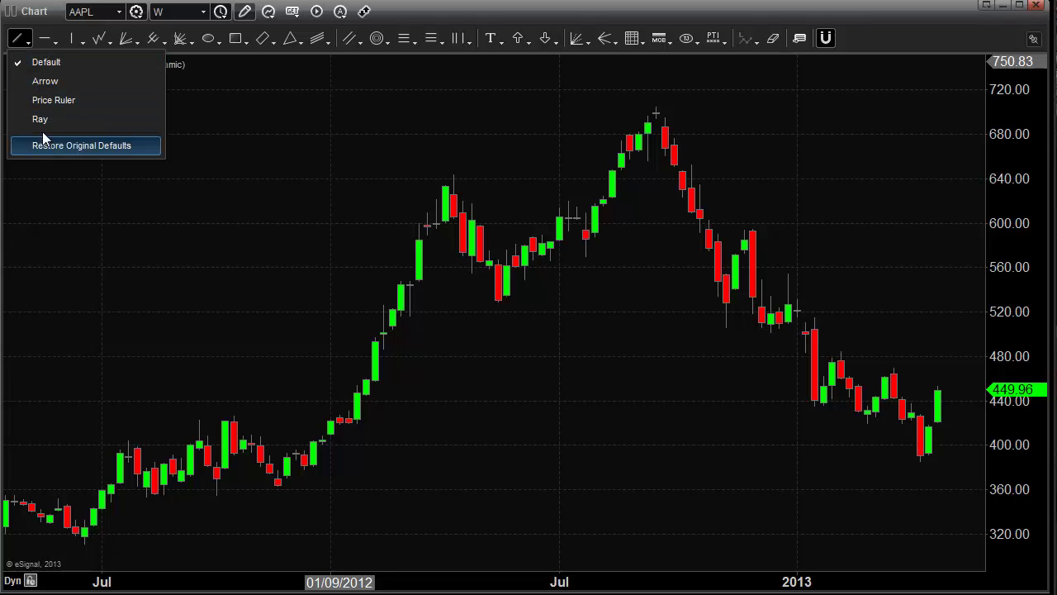
click(47, 62)
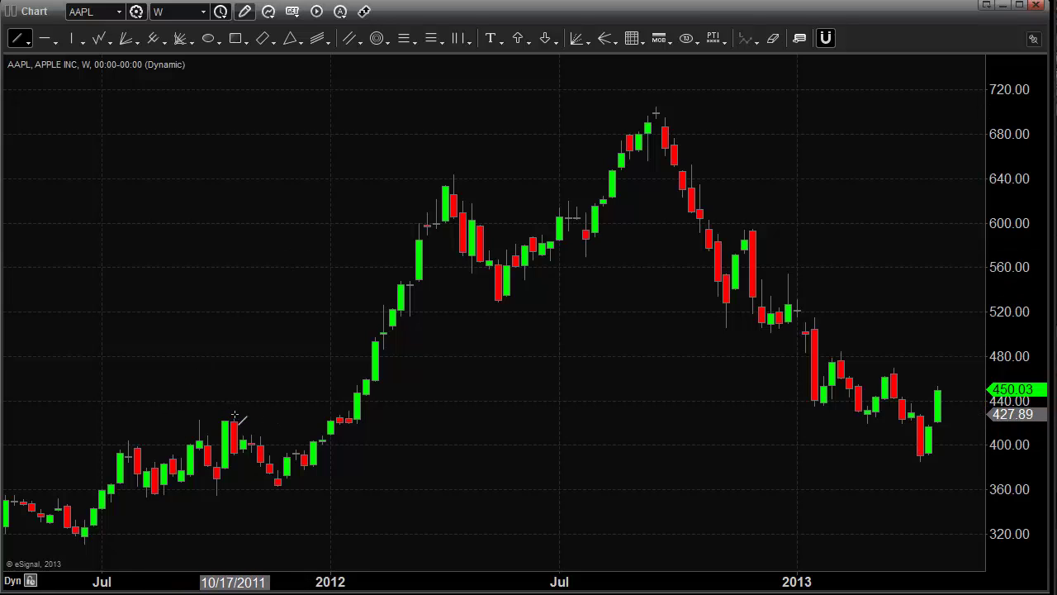
- Draw a white trend line from the October 2011 high to the spring 2012 peak near 640
mouse_move(235, 416)
mouse_down()
mouse_move(276, 397)
mouse_move(330, 338)
mouse_move(387, 259)
mouse_move(395, 225)
mouse_move(478, 148)
mouse_up()
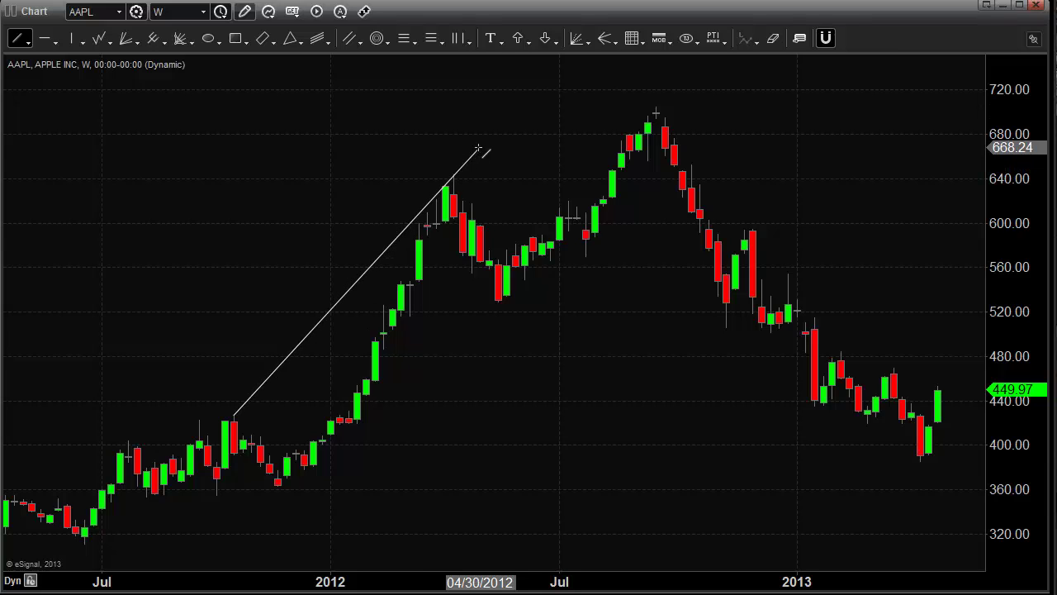
drag(478, 149, 453, 177)
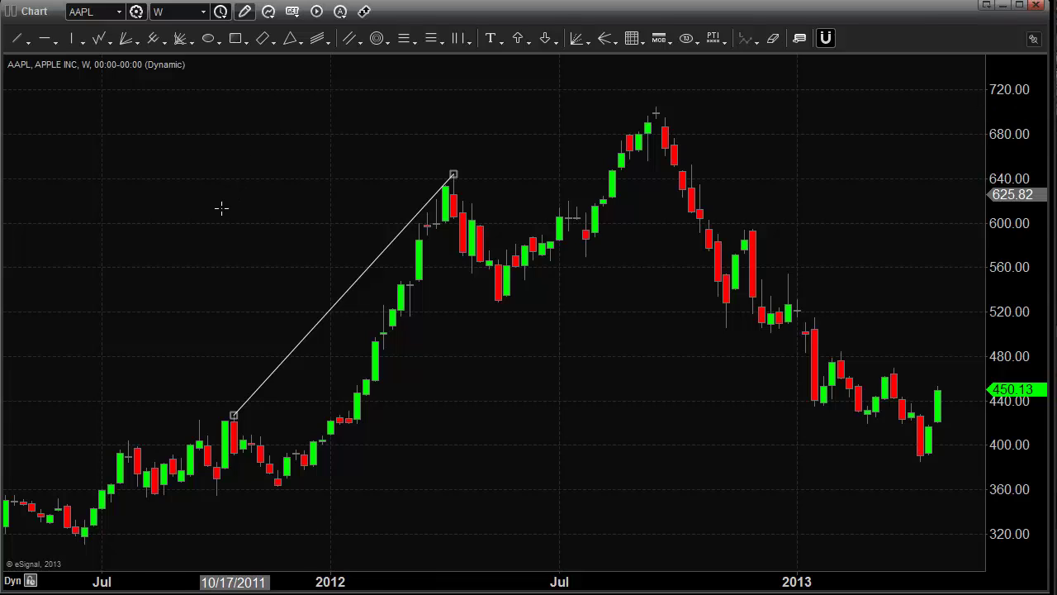
drag(221, 208, 224, 206)
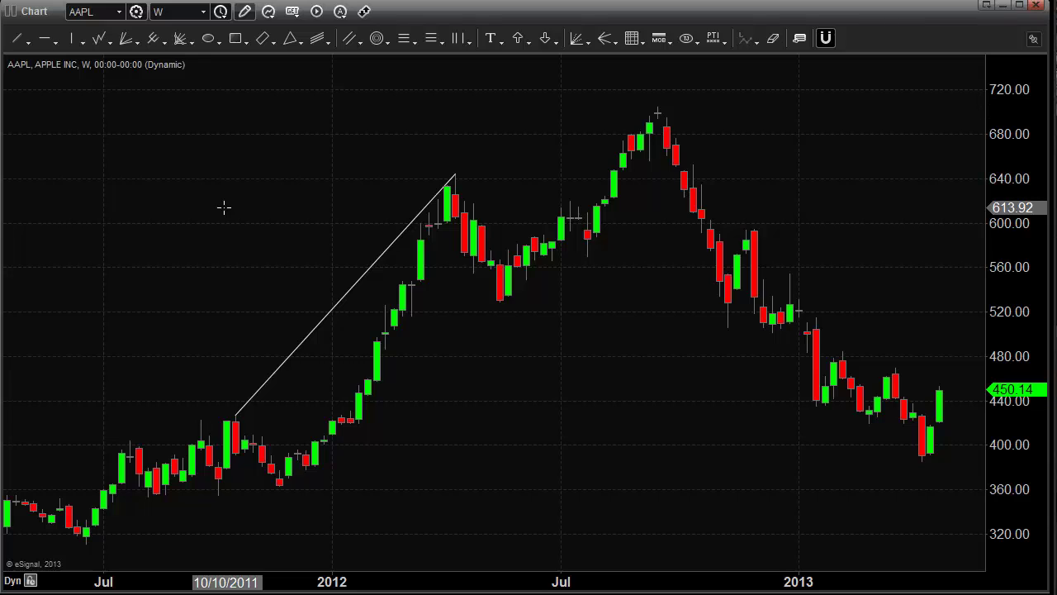
- Draw a blue arrow above the white trend line, from late 2011 up to about 660
click(27, 43)
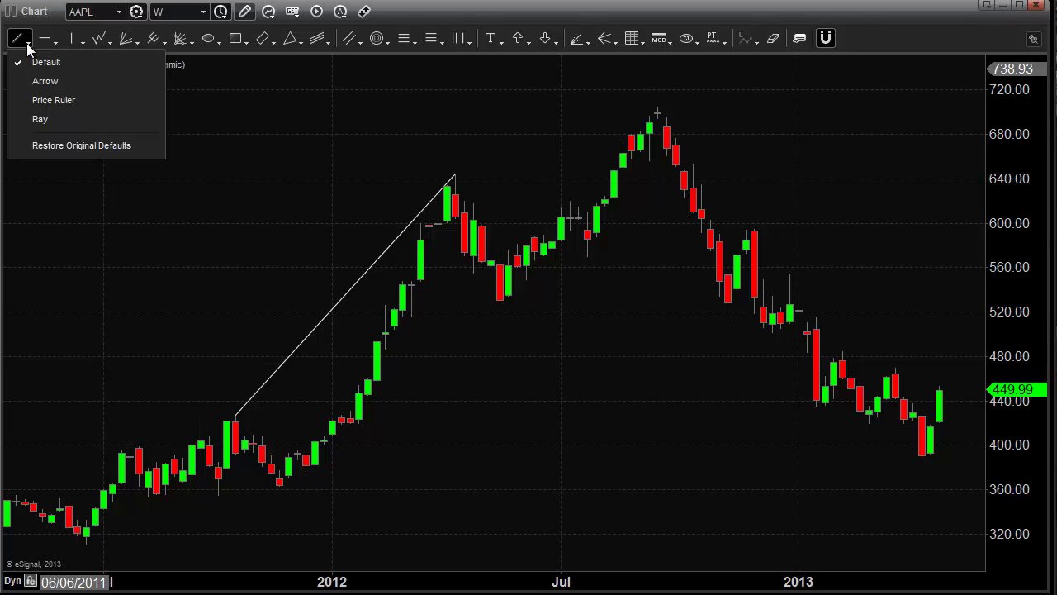
click(44, 82)
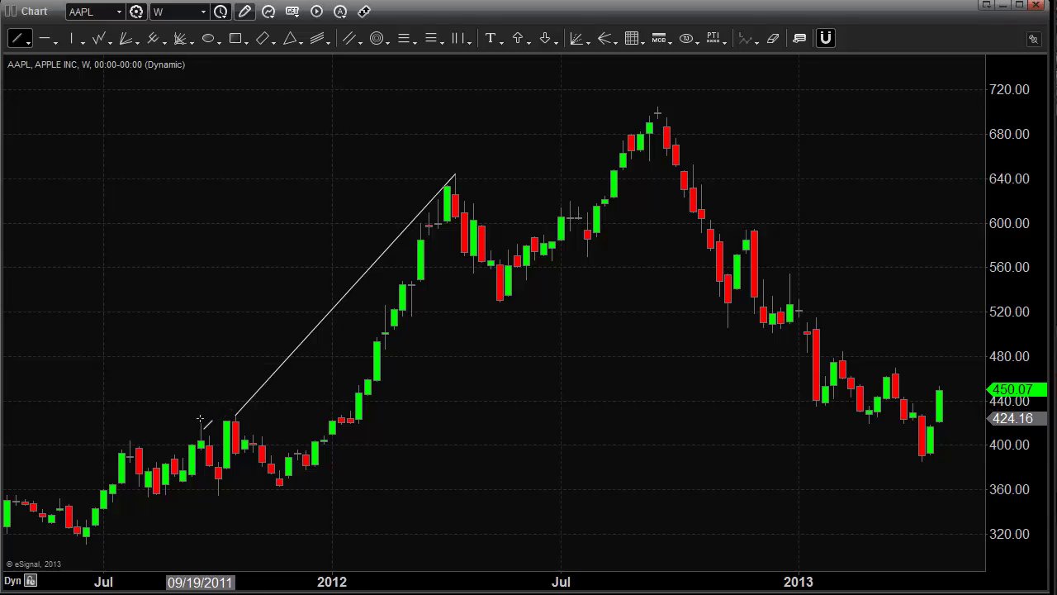
mouse_move(199, 419)
mouse_down()
mouse_move(243, 390)
mouse_move(387, 198)
mouse_move(446, 157)
mouse_up()
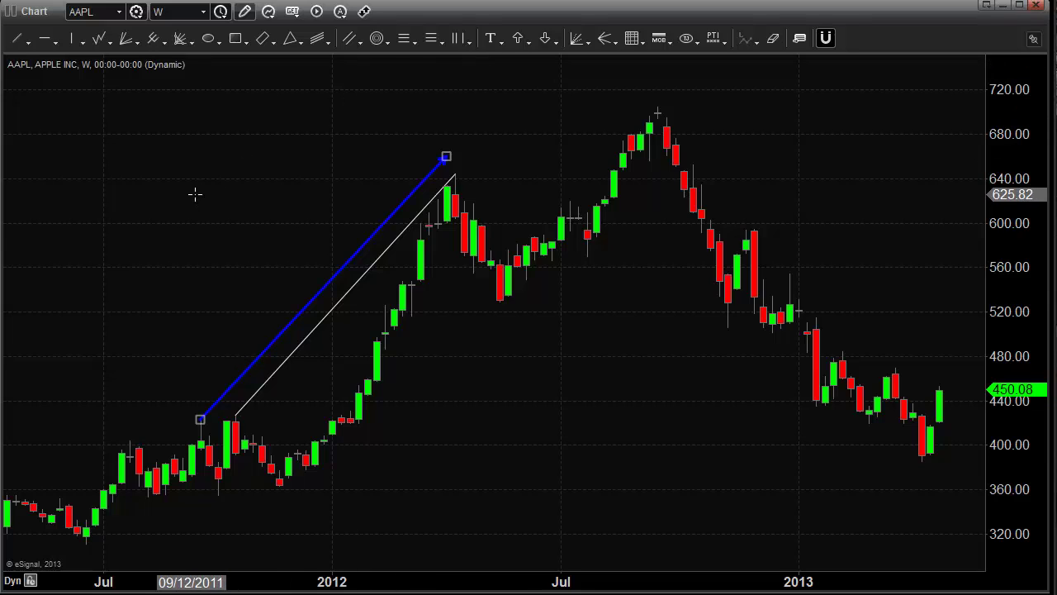
click(195, 194)
click(27, 43)
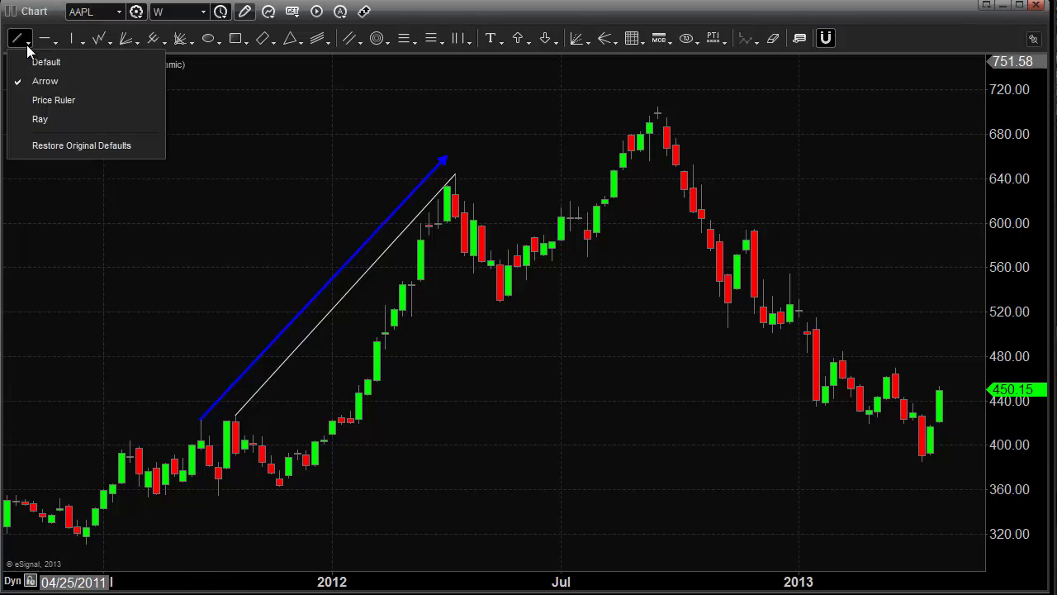
- Draw a red ray from the July 2011 high near 400 rising steeply past 680
click(42, 118)
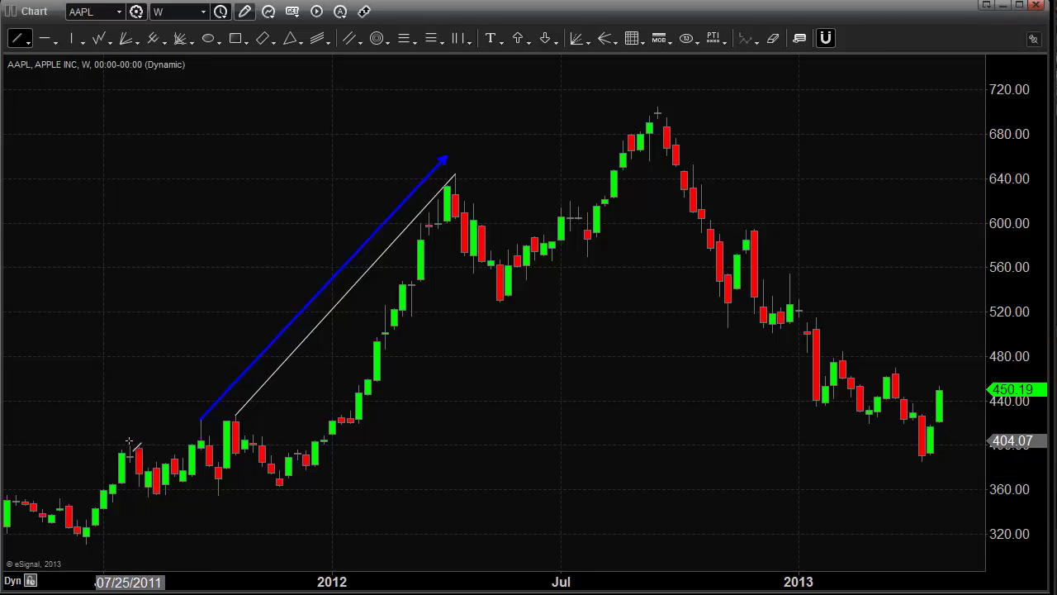
mouse_move(129, 441)
mouse_down()
mouse_move(495, 476)
mouse_move(513, 442)
mouse_move(505, 443)
mouse_move(576, 449)
mouse_move(542, 438)
mouse_move(510, 352)
mouse_move(531, 493)
mouse_move(546, 414)
mouse_move(554, 444)
mouse_move(557, 413)
mouse_move(561, 447)
mouse_up()
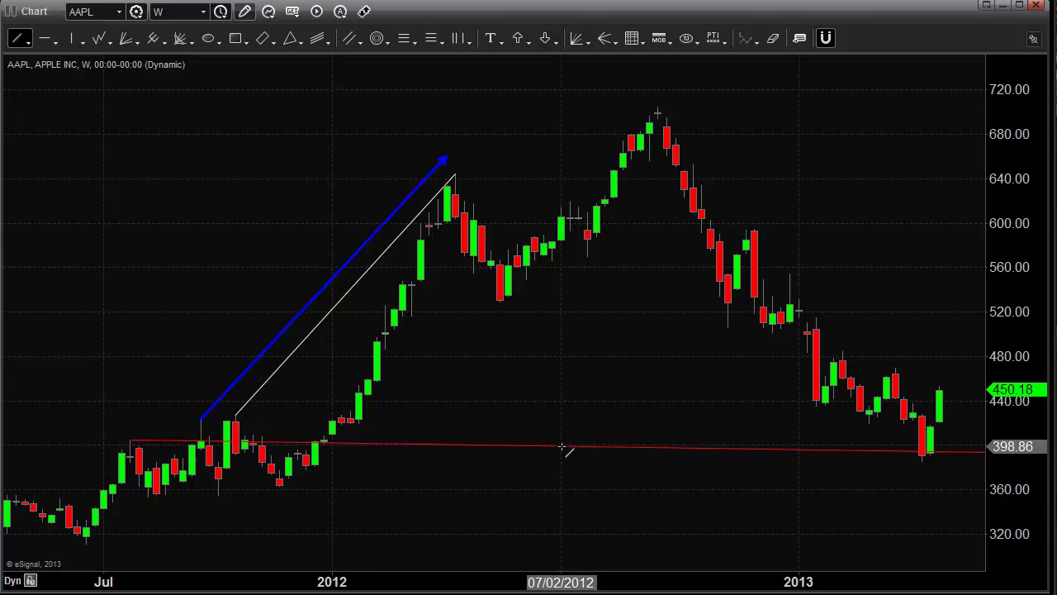
mouse_move(561, 447)
mouse_down()
mouse_move(570, 443)
mouse_move(438, 147)
mouse_move(421, 133)
mouse_up()
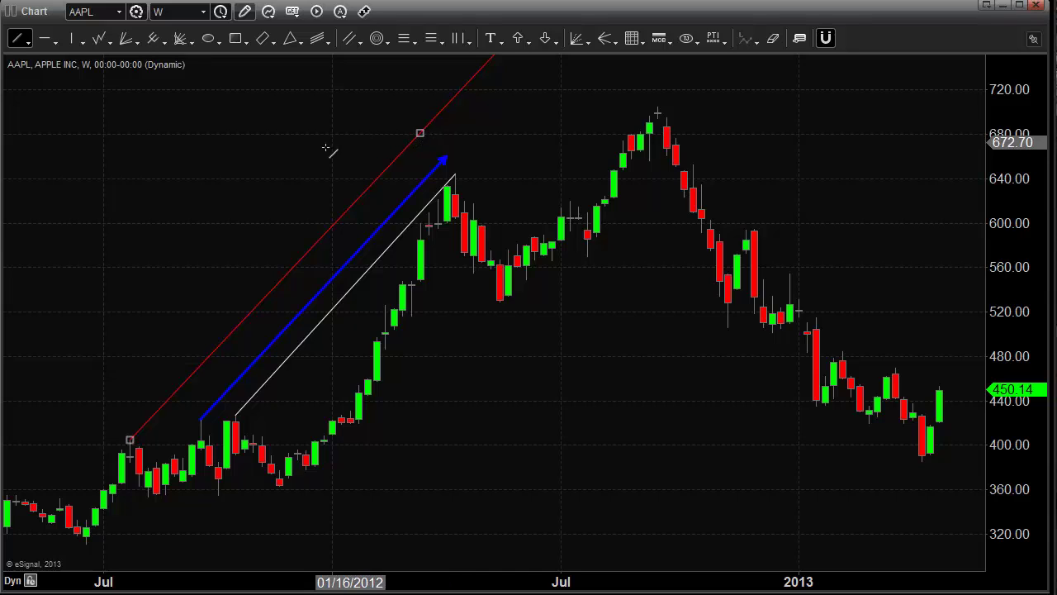
key(Escape)
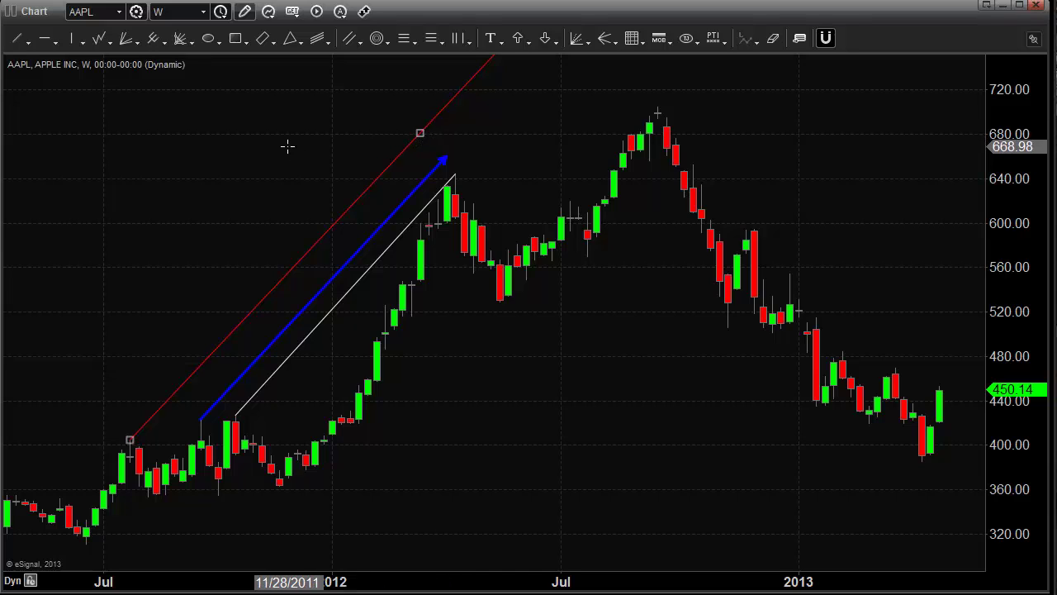
click(287, 146)
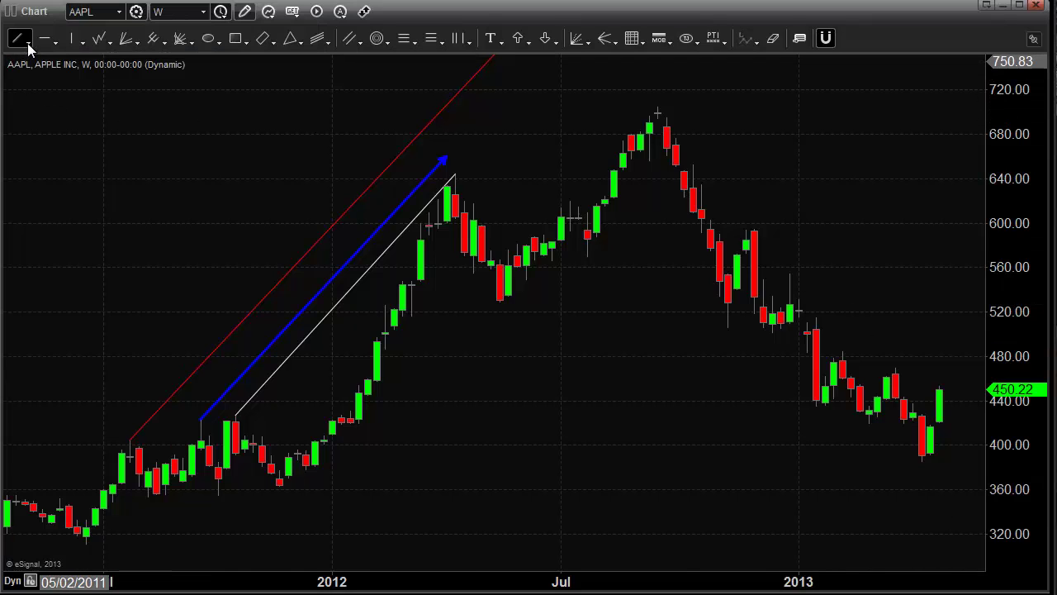
- Measure from the June 2011 low to the September 2012 high with the Price Ruler: 394.57, 127.08%
click(27, 44)
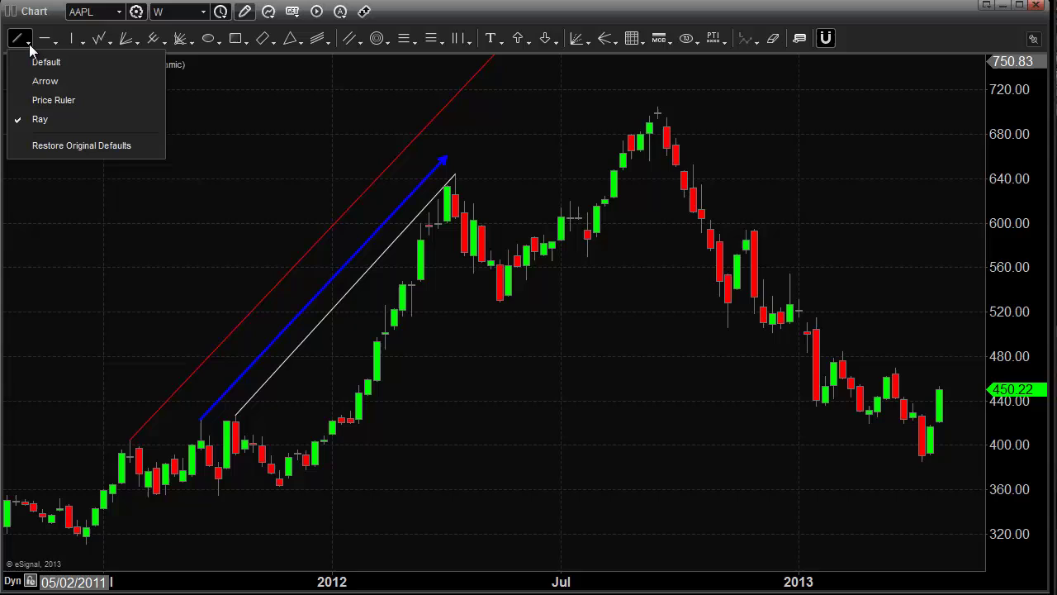
click(56, 102)
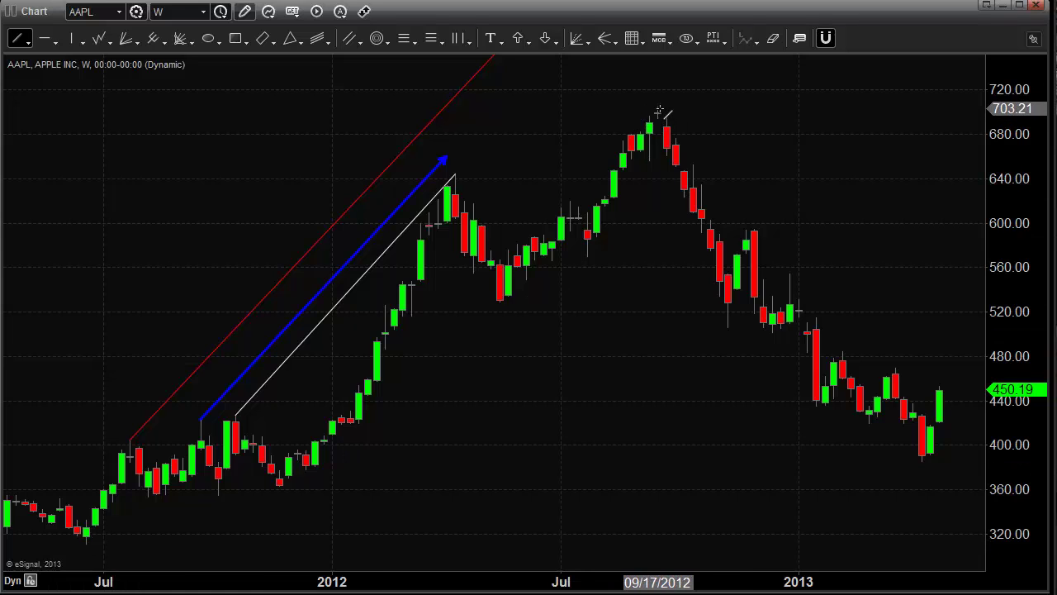
click(86, 544)
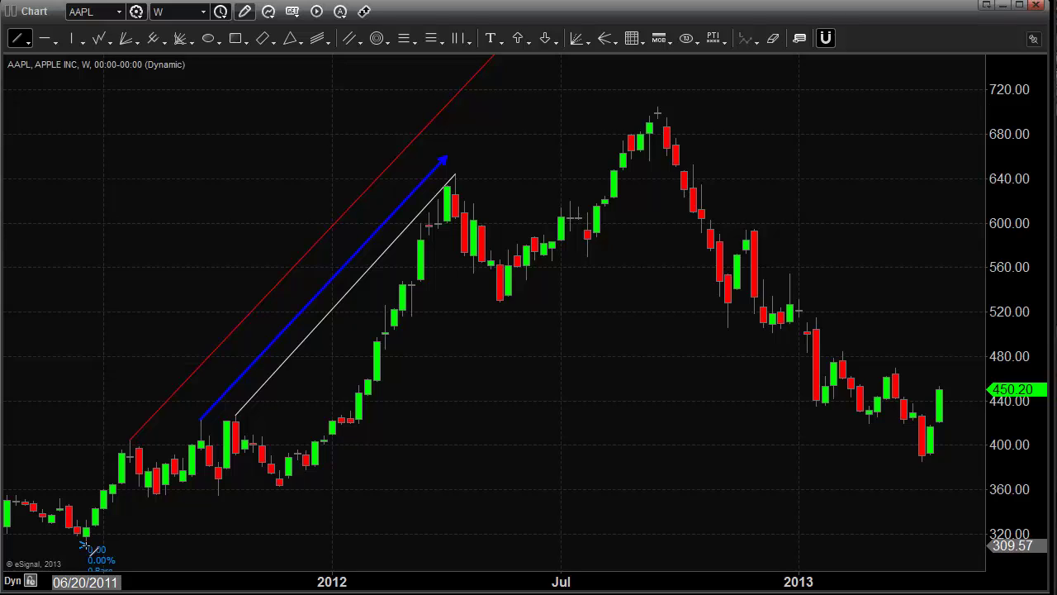
drag(86, 545, 655, 109)
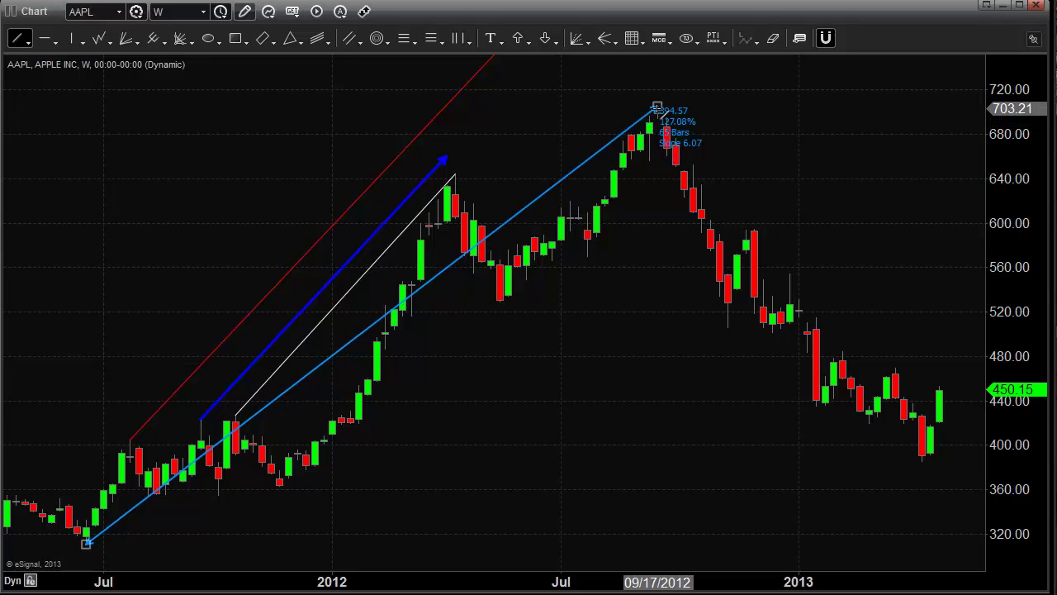
key(Escape)
click(557, 107)
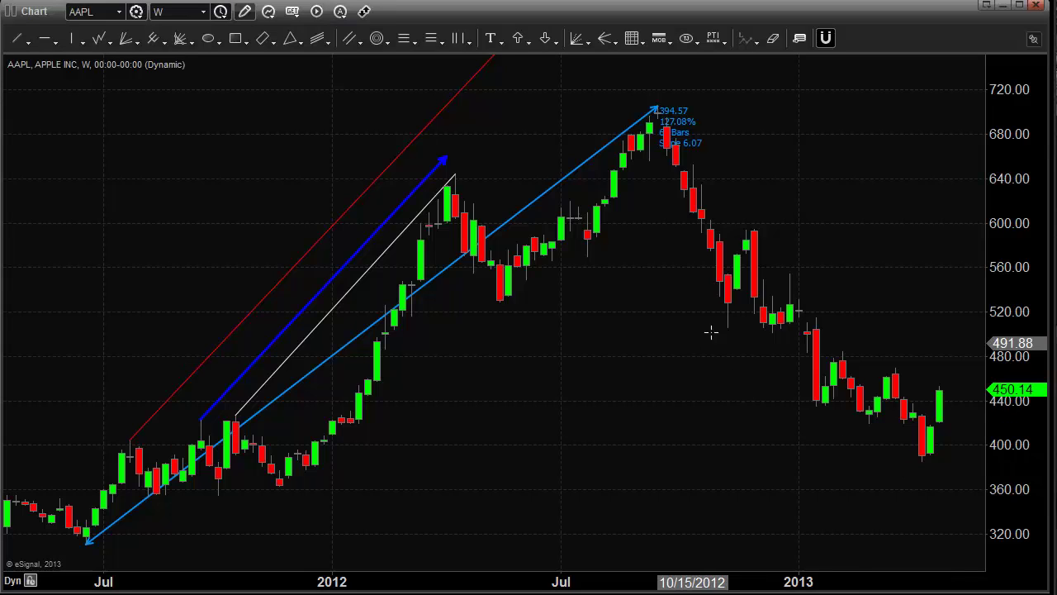
- Erase the light-blue price measurement line and the blue arrow with the Eraser
click(773, 40)
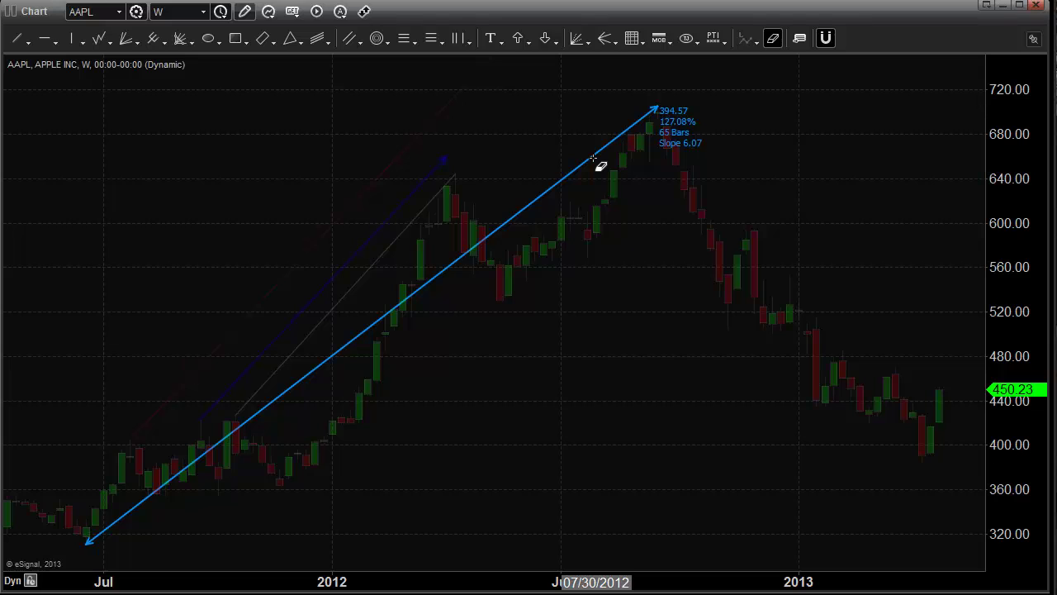
click(593, 157)
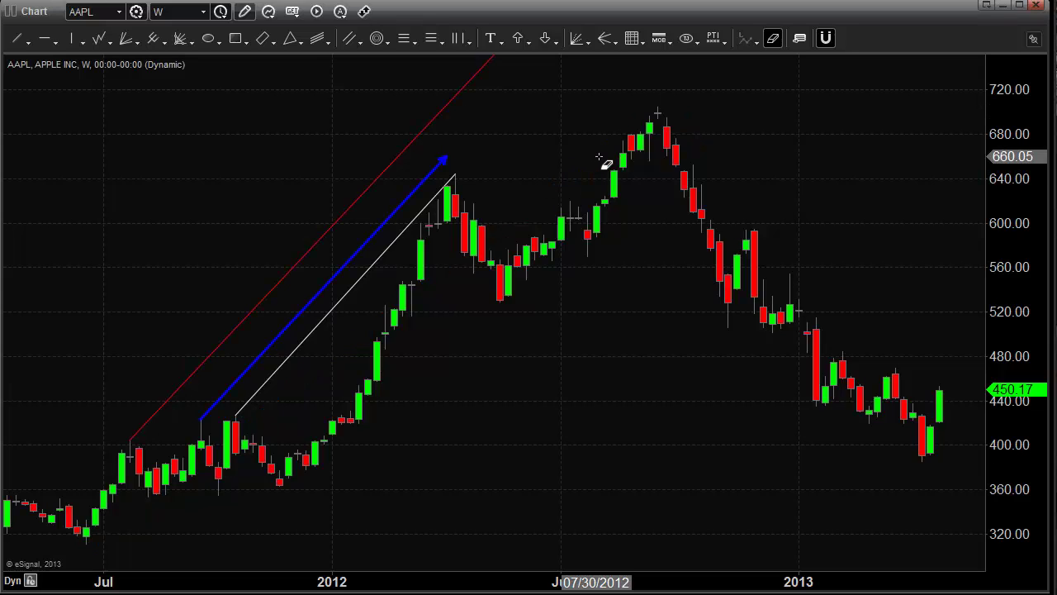
click(417, 191)
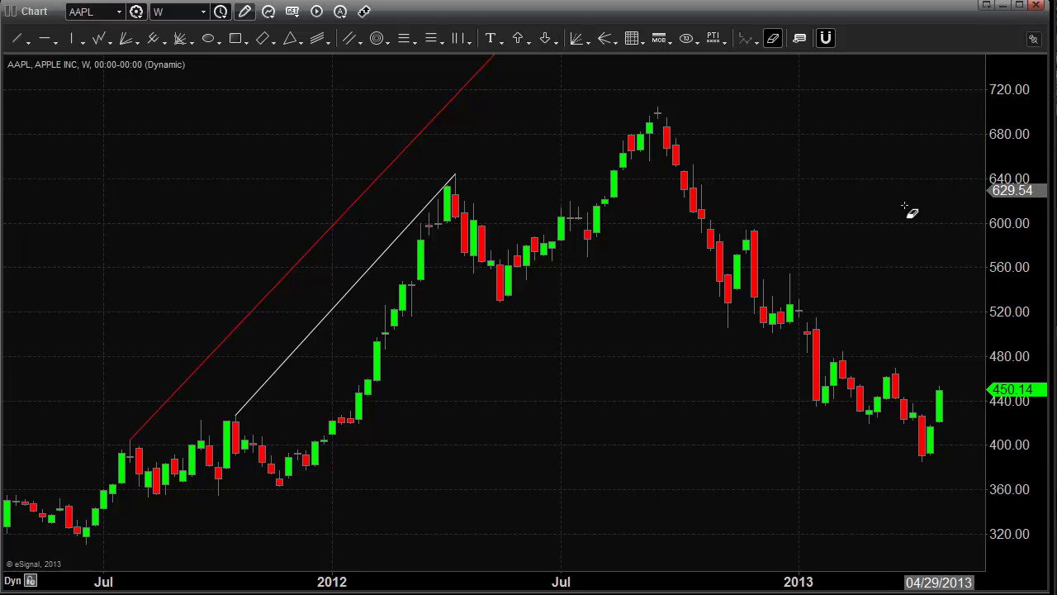
- Drag the red ray's anchors so it lies flat near 355 from the August 2011 lows
key(Escape)
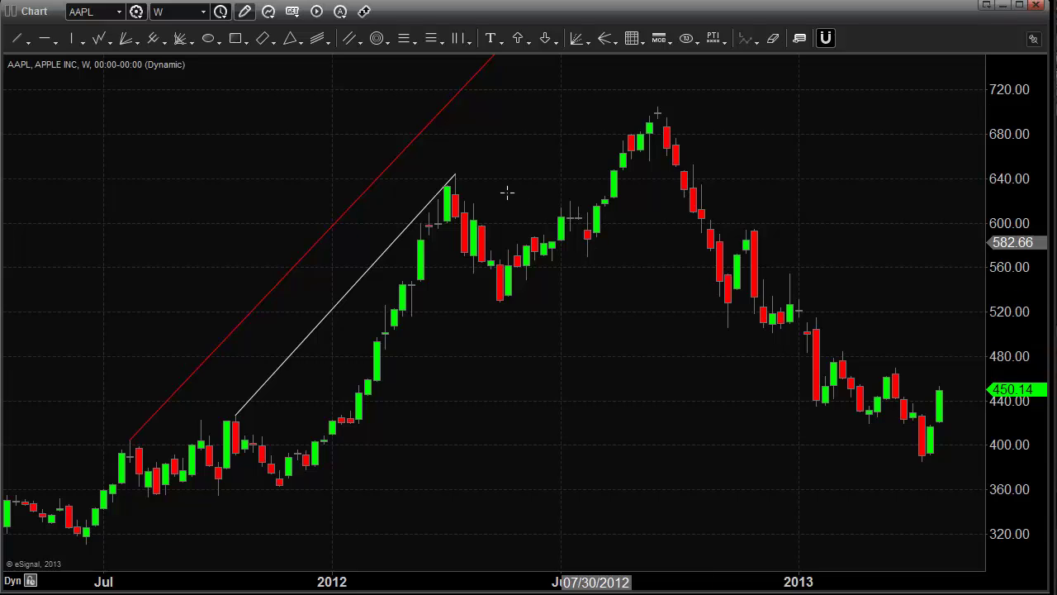
click(316, 251)
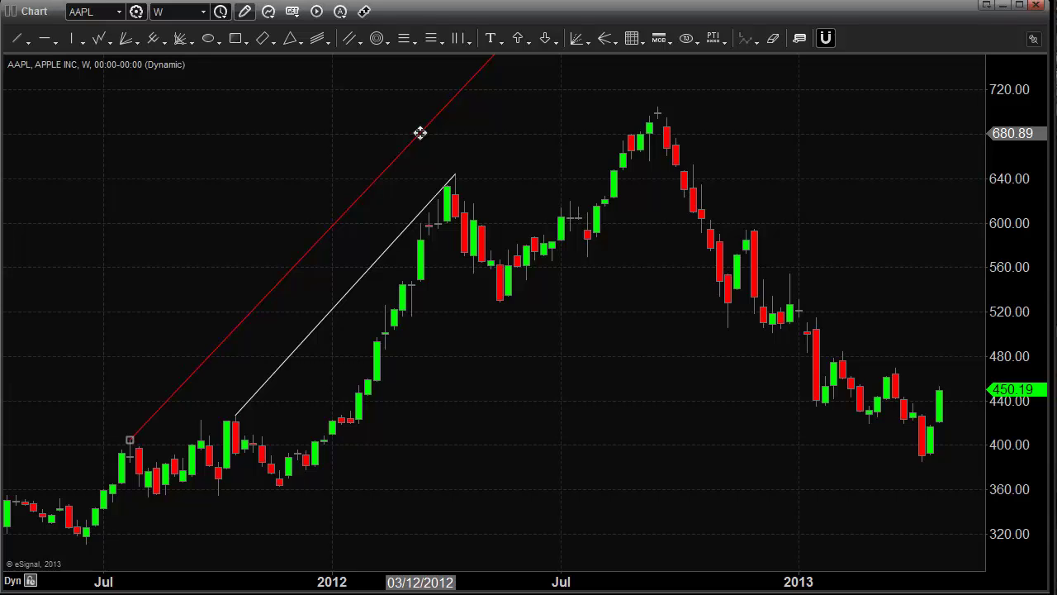
drag(419, 133, 824, 439)
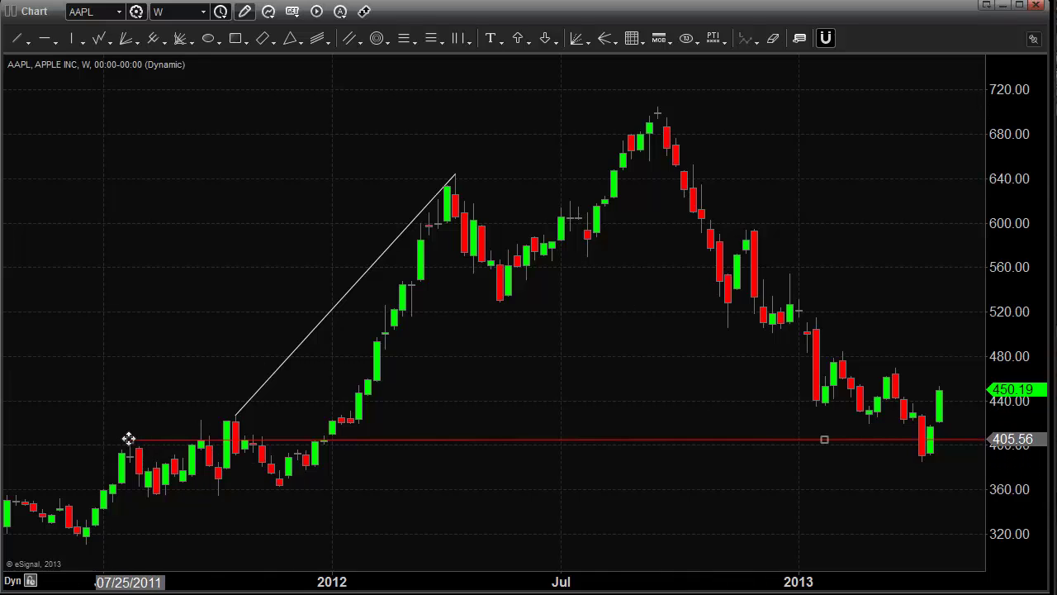
drag(130, 442, 145, 502)
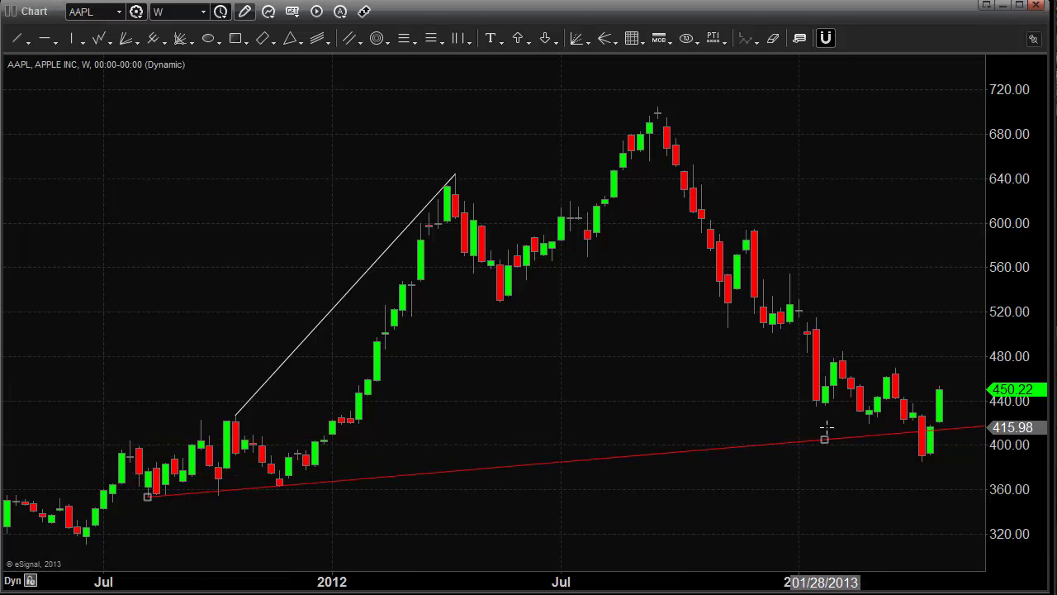
drag(825, 440, 850, 498)
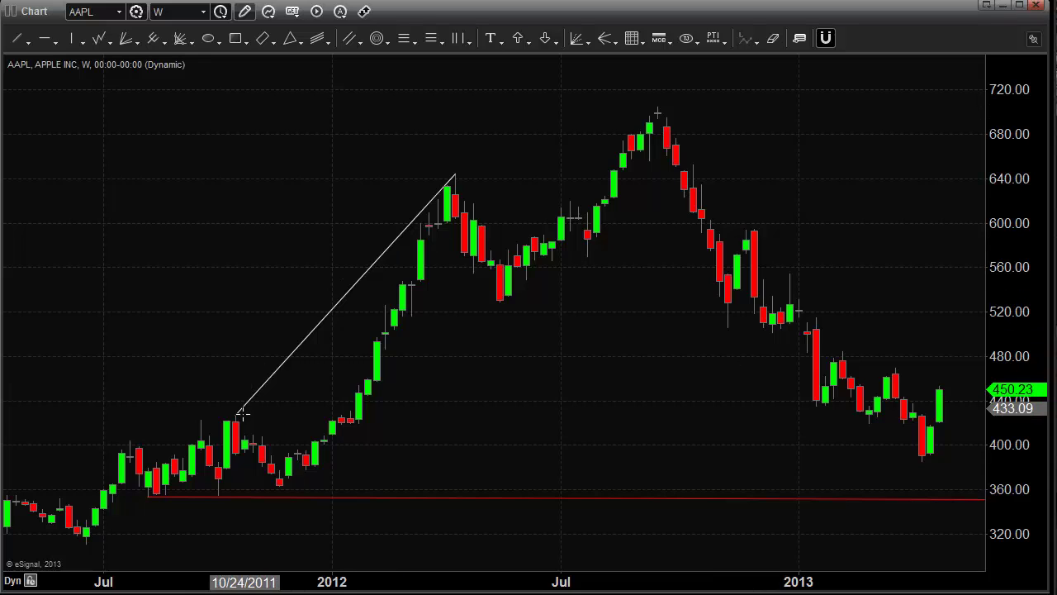
- Reposition the white line to fall from the September 2012 peak near 705 to about 390
click(293, 362)
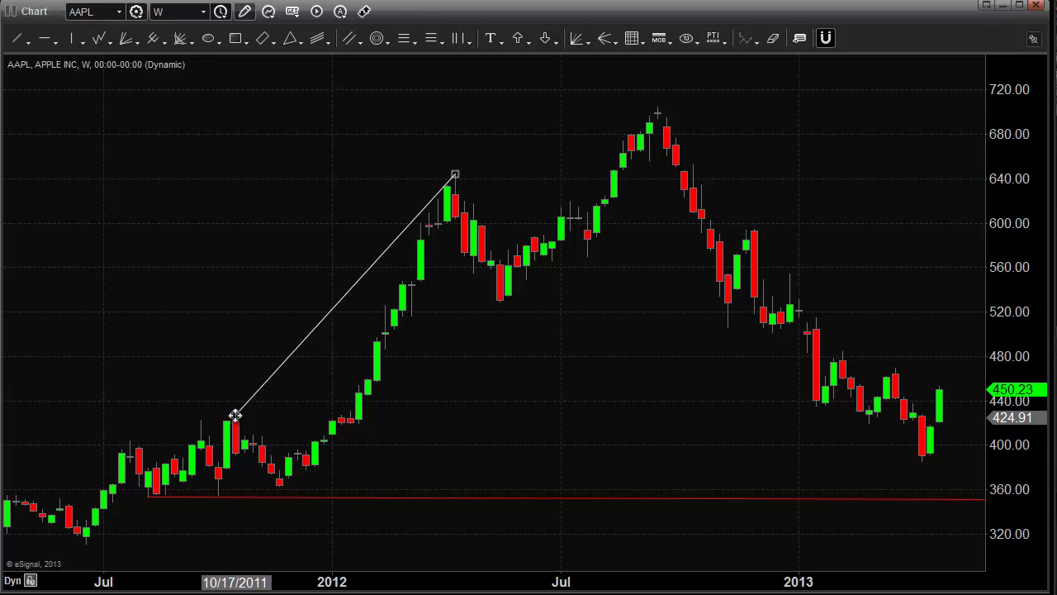
drag(235, 415, 868, 171)
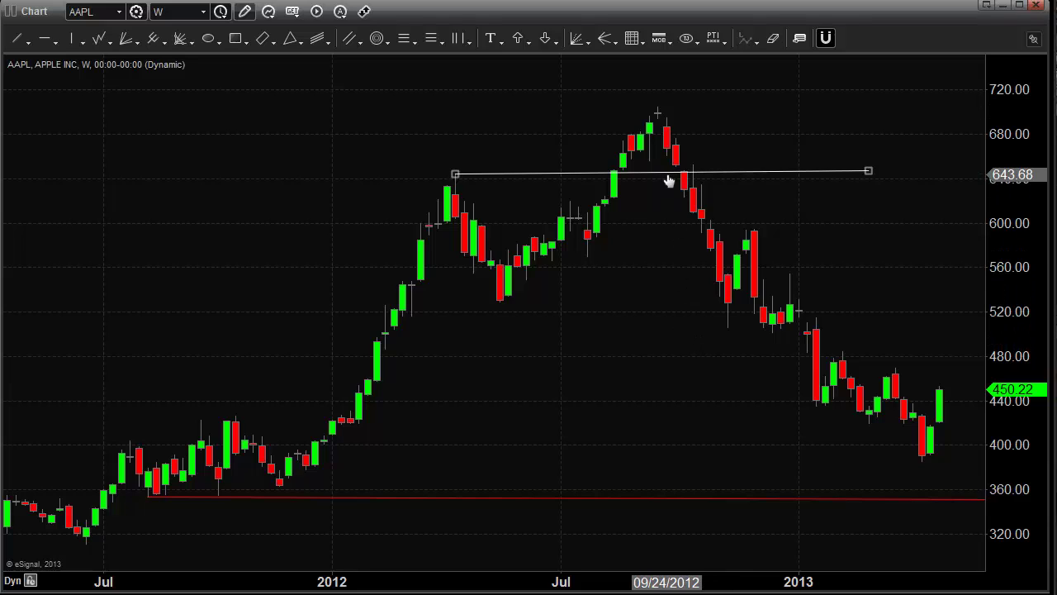
drag(670, 179, 659, 304)
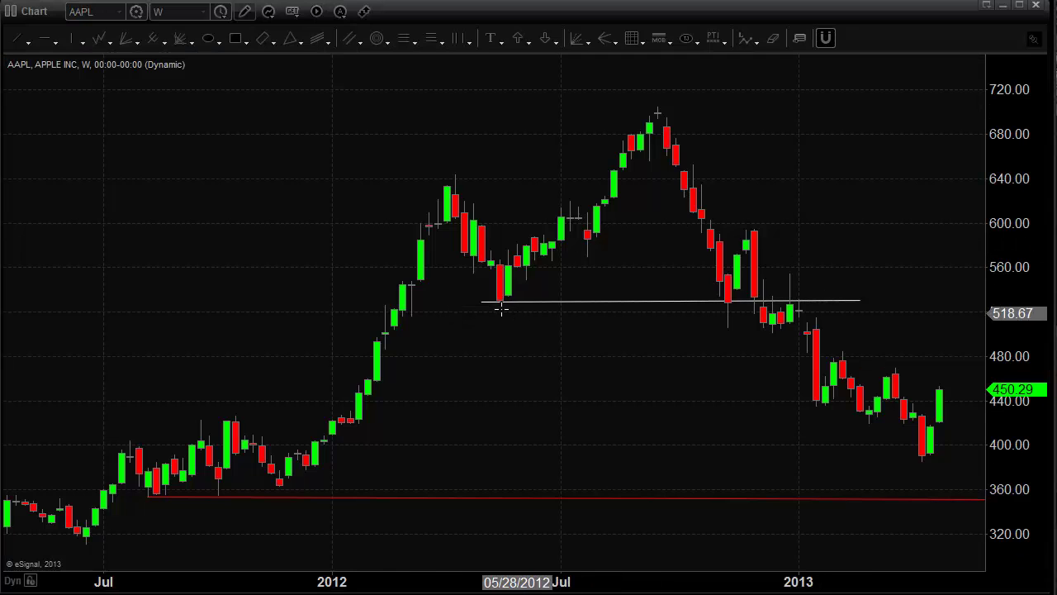
drag(484, 301, 657, 108)
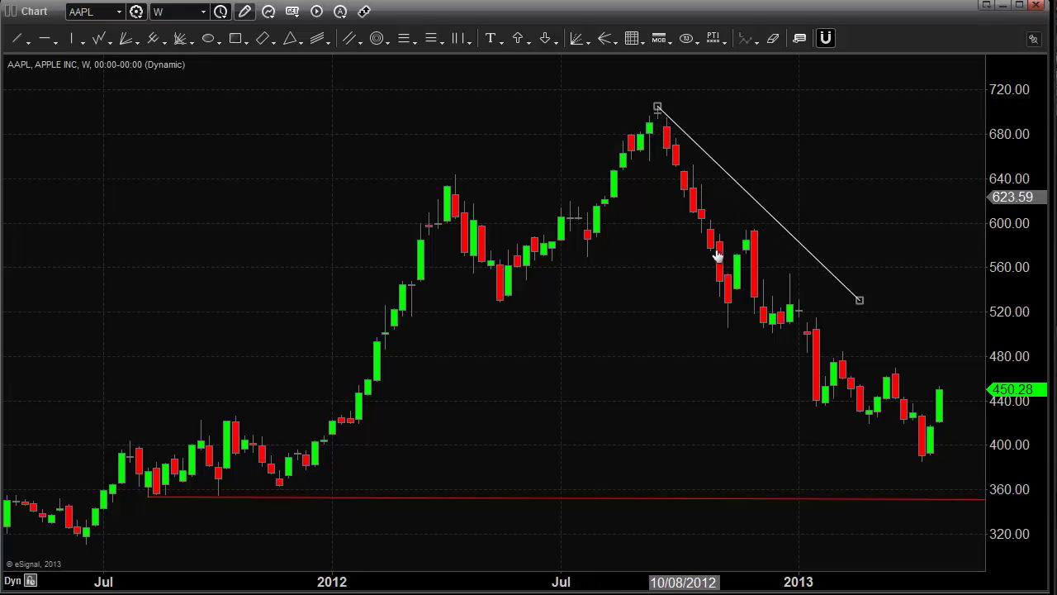
drag(858, 300, 974, 454)
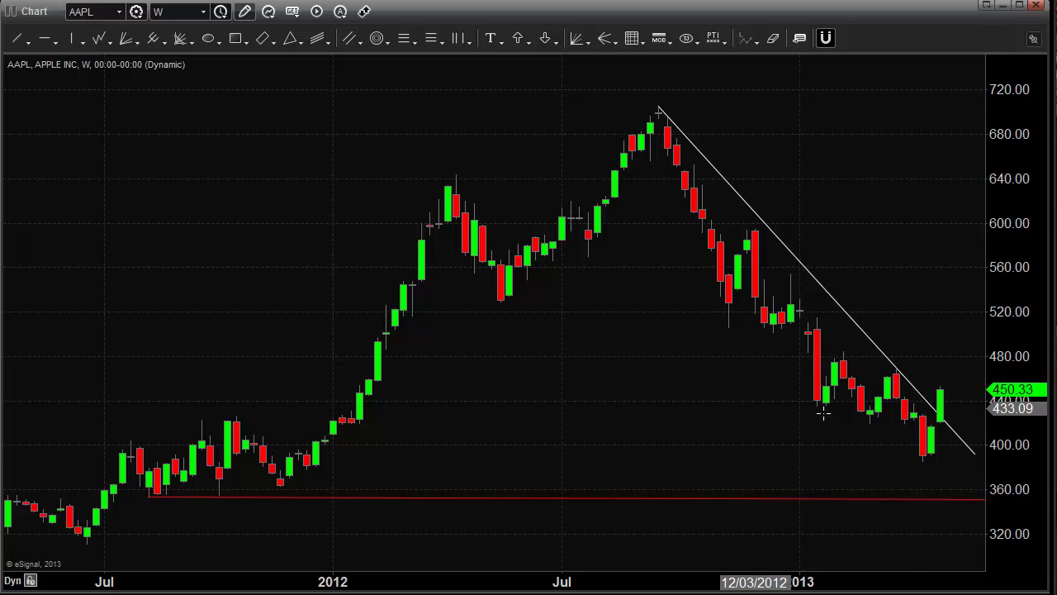
click(812, 277)
- Open the downtrend line's Edit properties window and move it fully into view
right_click(813, 277)
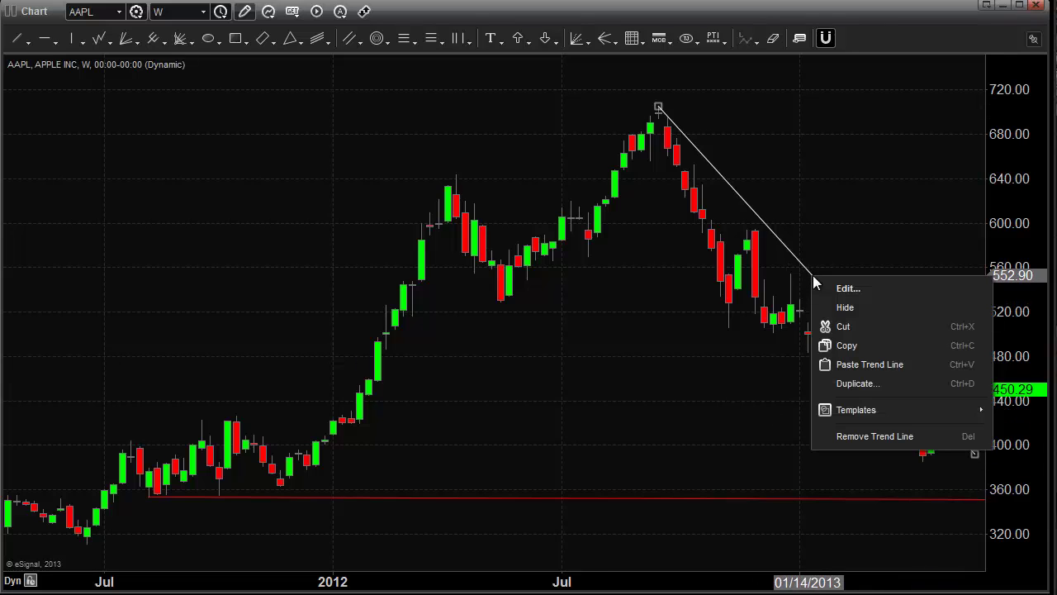
click(762, 222)
right_click(761, 221)
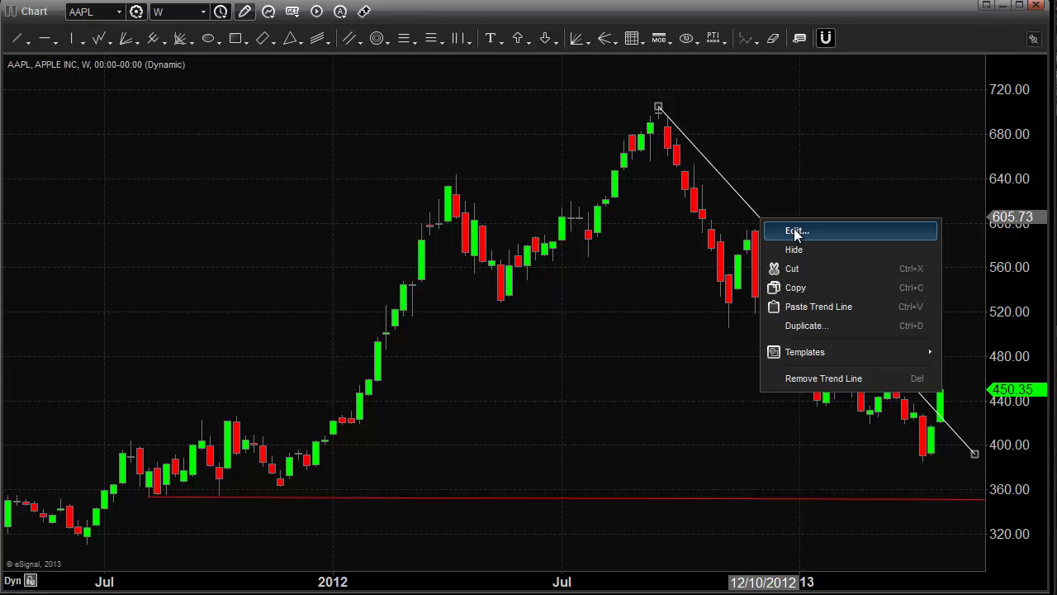
click(795, 232)
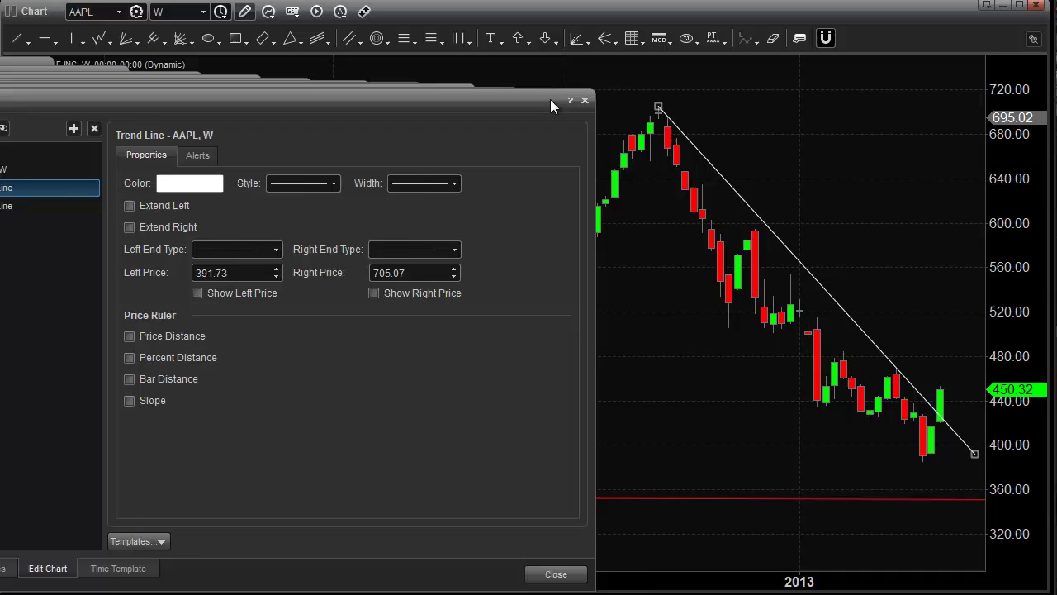
drag(550, 99, 723, 97)
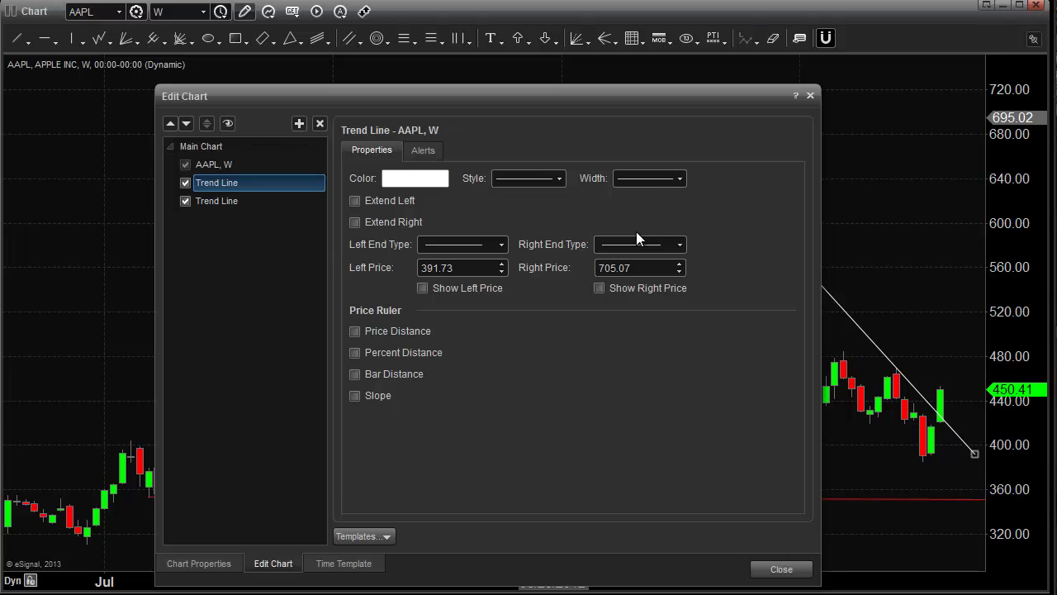
- Set the line to a dashed style, thicker width and yellow colour, then close the dialog
click(555, 177)
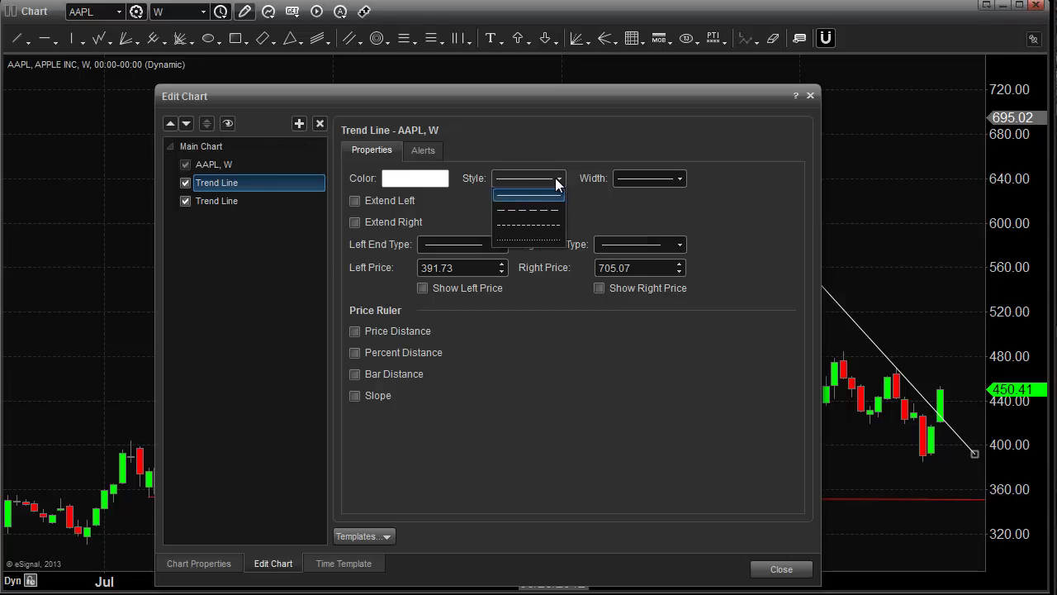
click(549, 209)
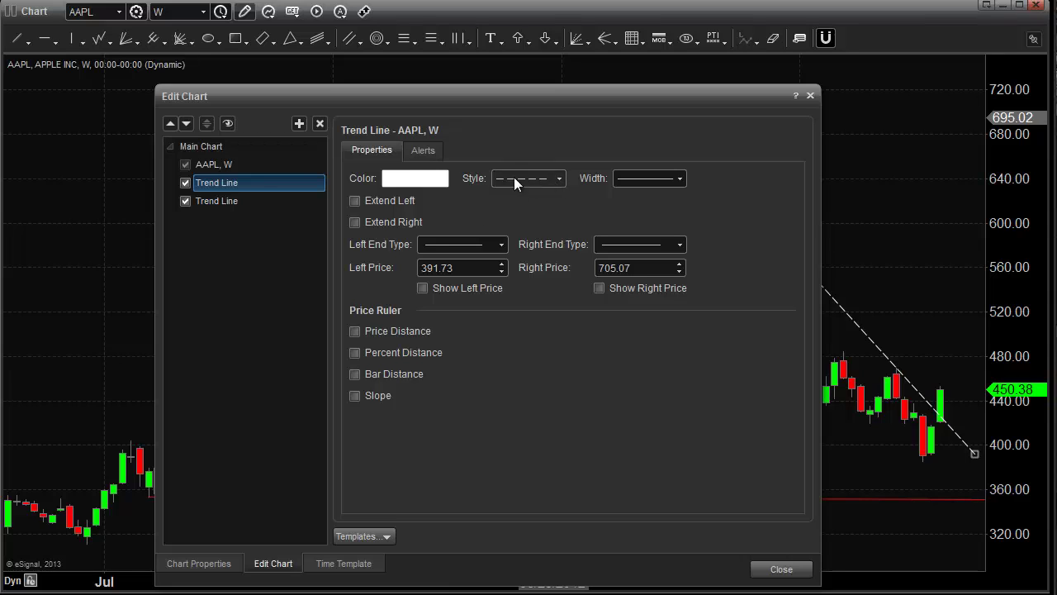
click(676, 177)
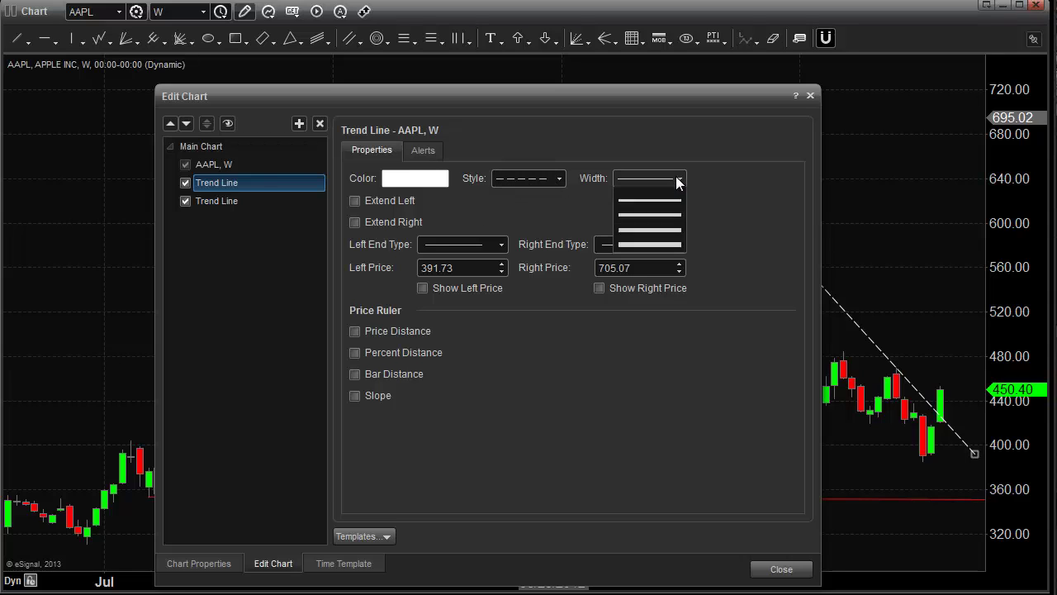
click(667, 210)
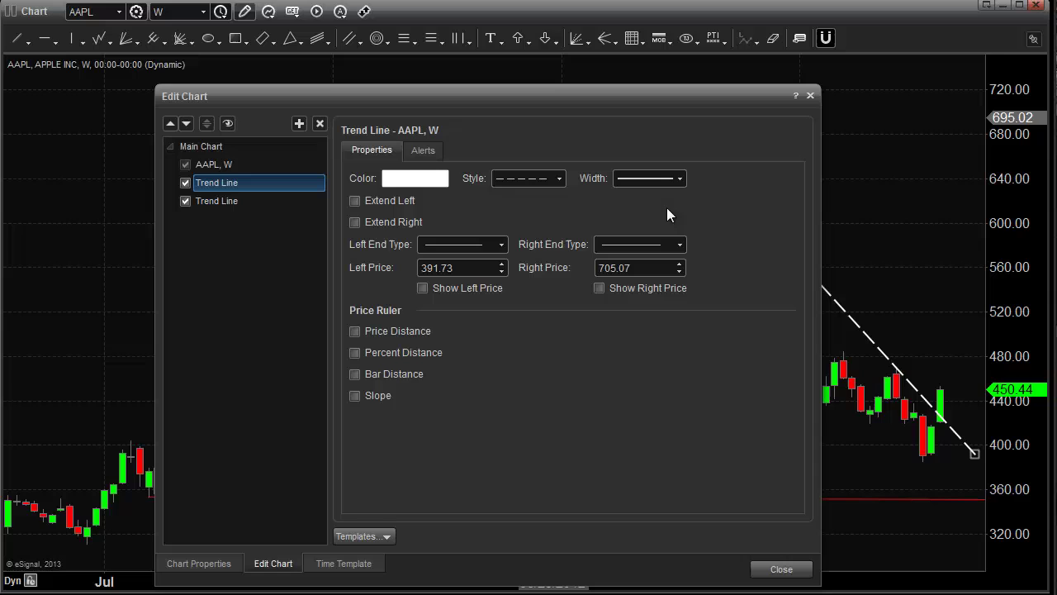
click(437, 178)
click(499, 74)
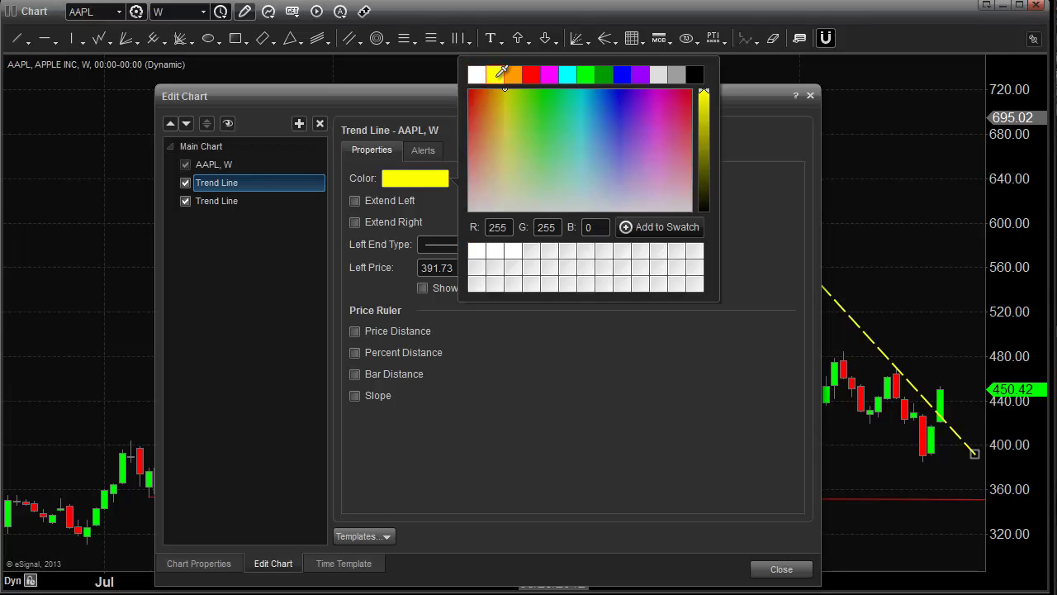
click(781, 569)
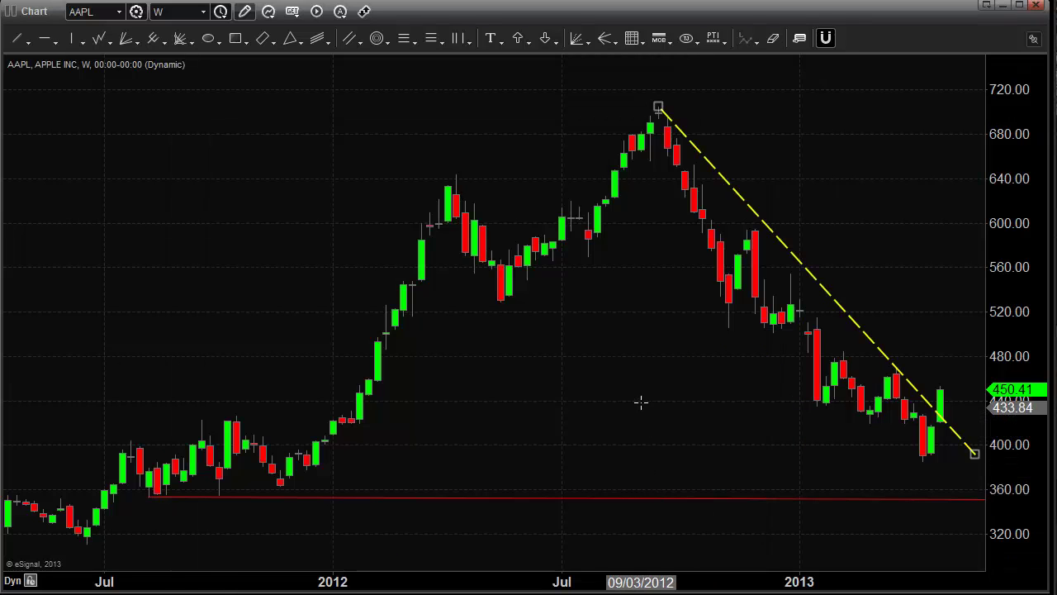
click(946, 154)
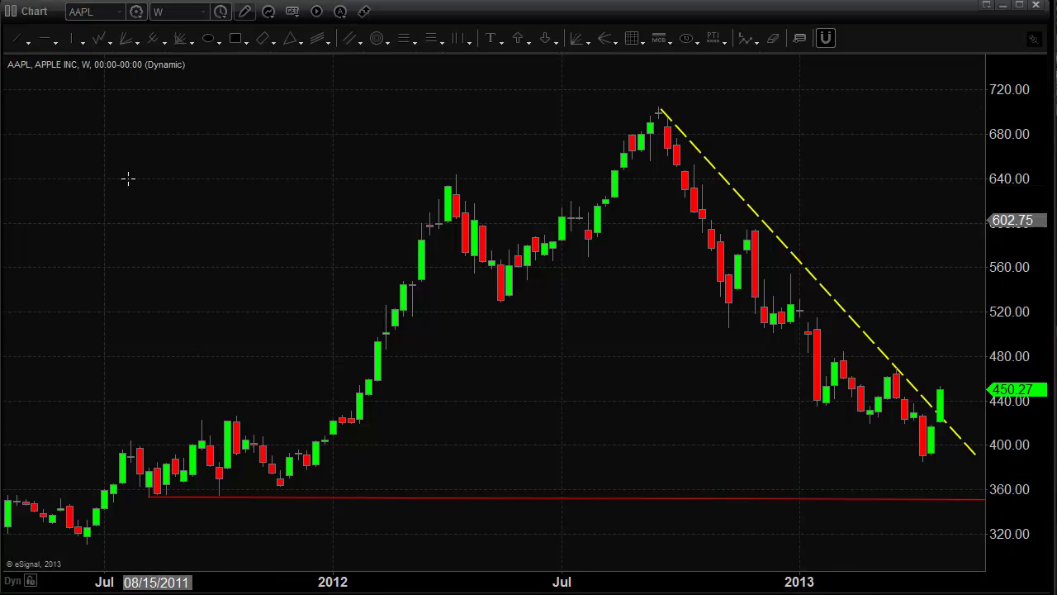
- Place blue horizontal lines near 312 and at the 2012 peak level near 706
click(46, 41)
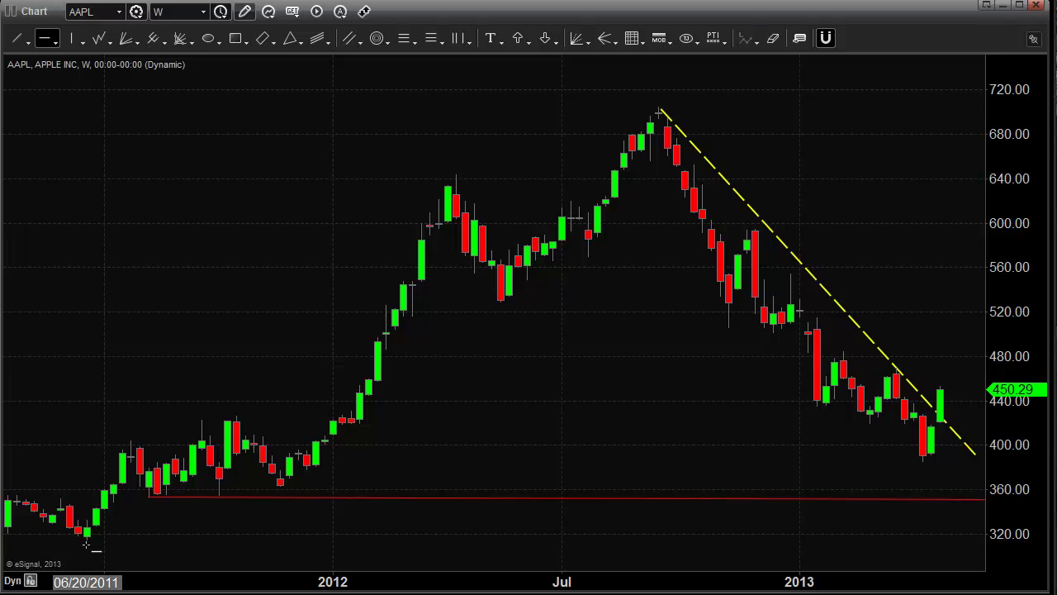
click(86, 545)
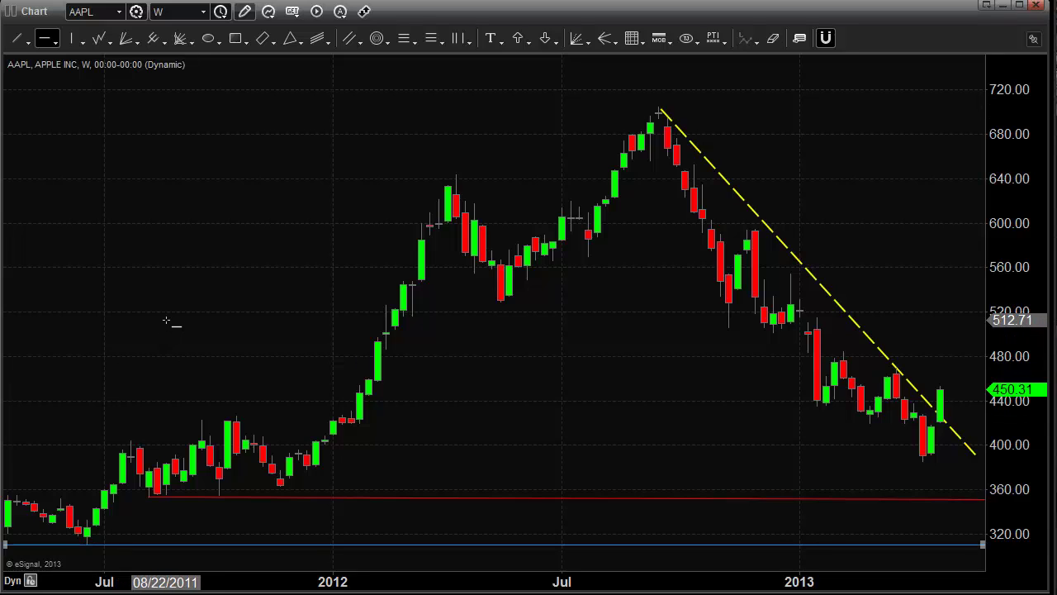
key(Escape)
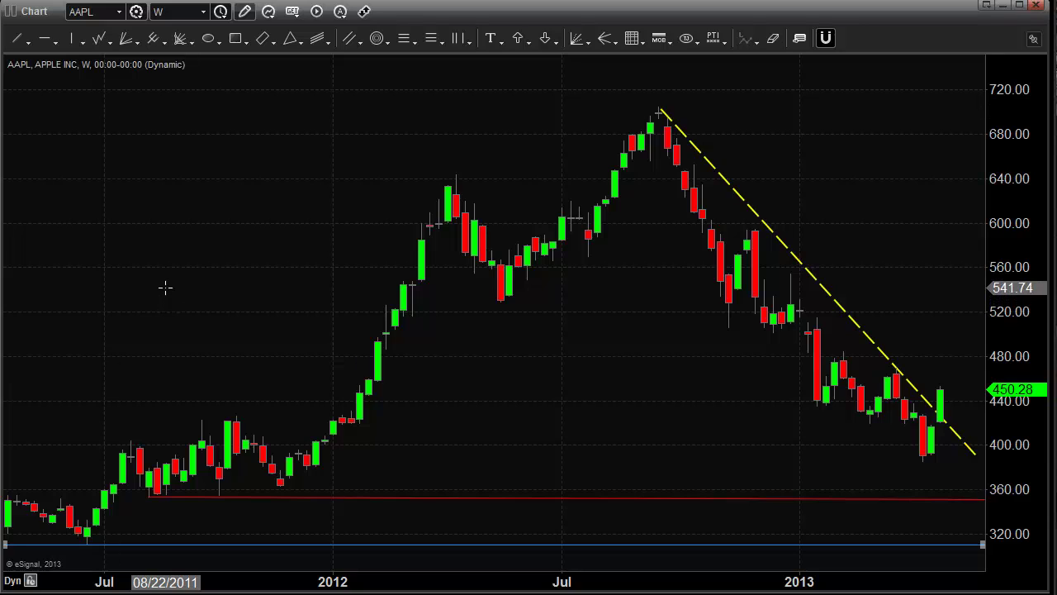
click(45, 39)
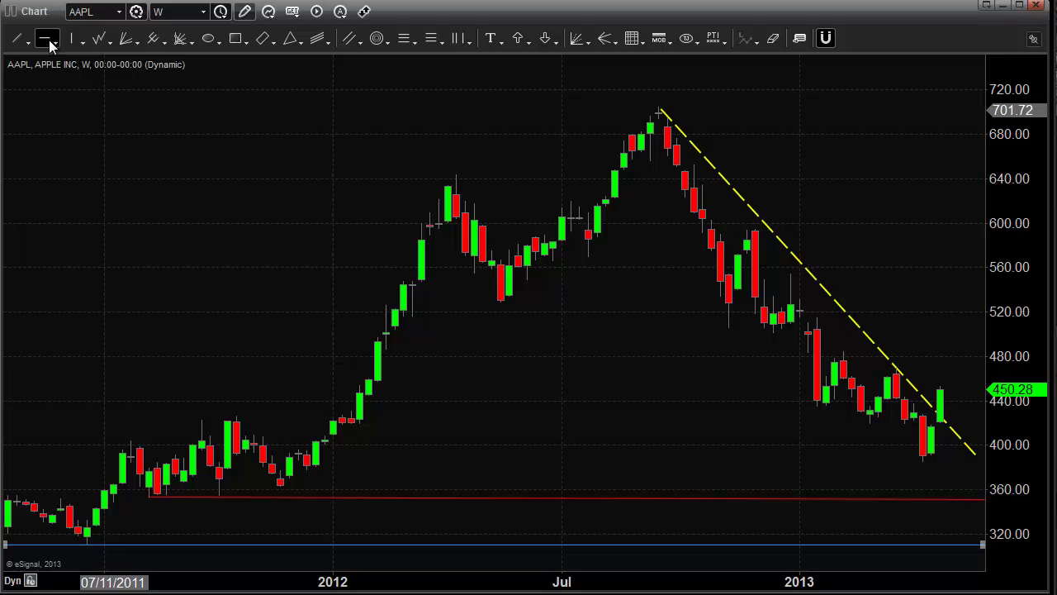
click(657, 107)
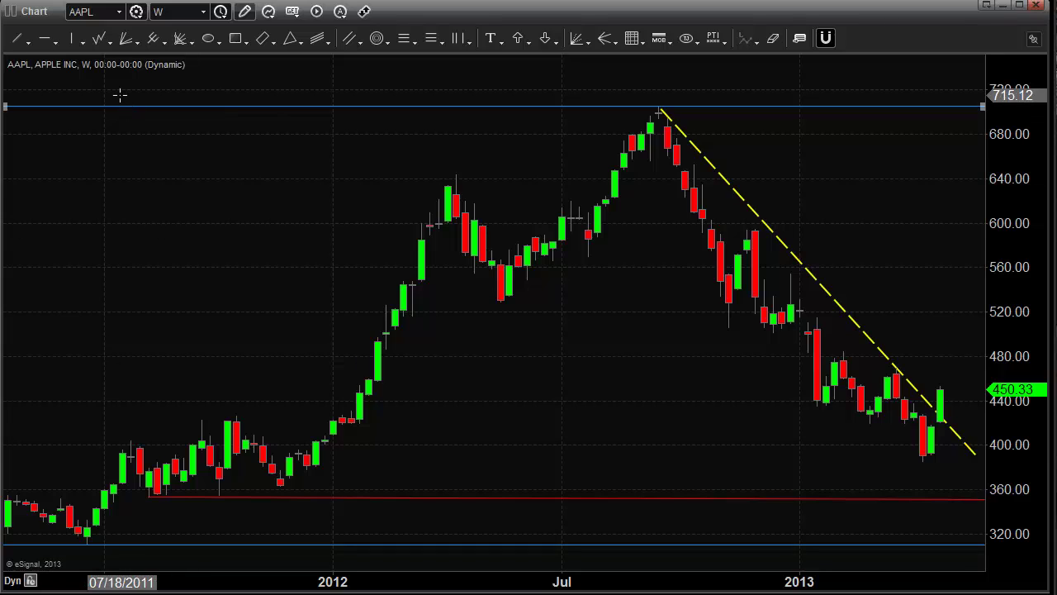
- Mark the September 2012 peak candle with a blue vertical line and drop the top horizontal line to about 646
click(73, 38)
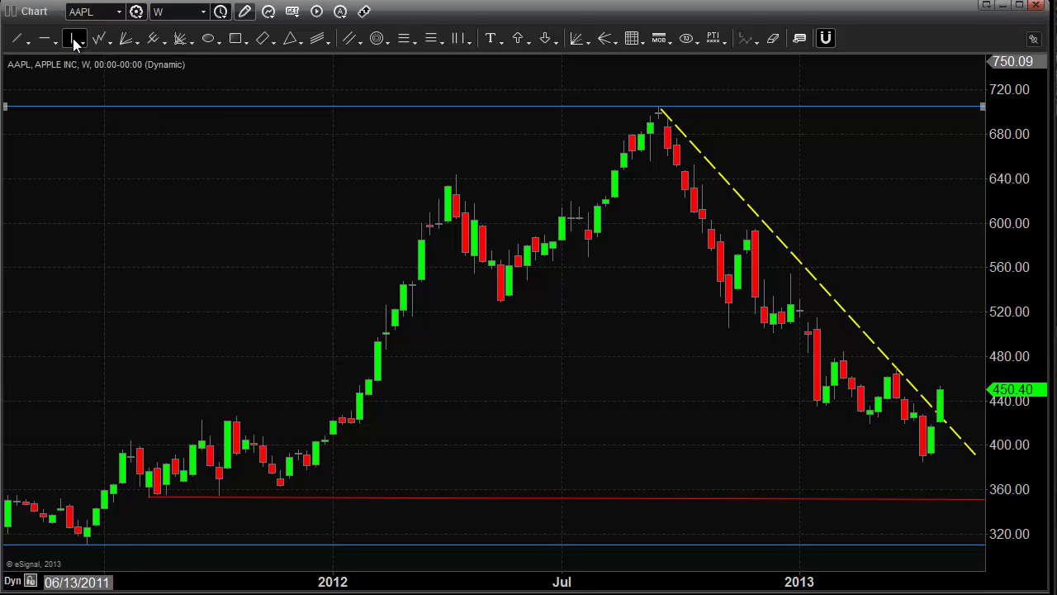
click(960, 389)
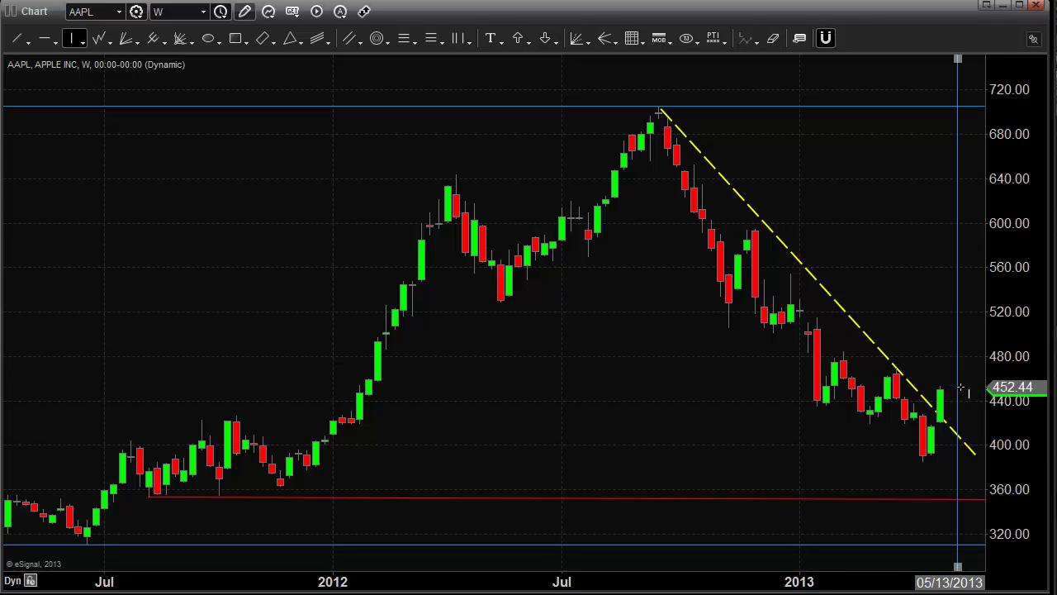
key(Escape)
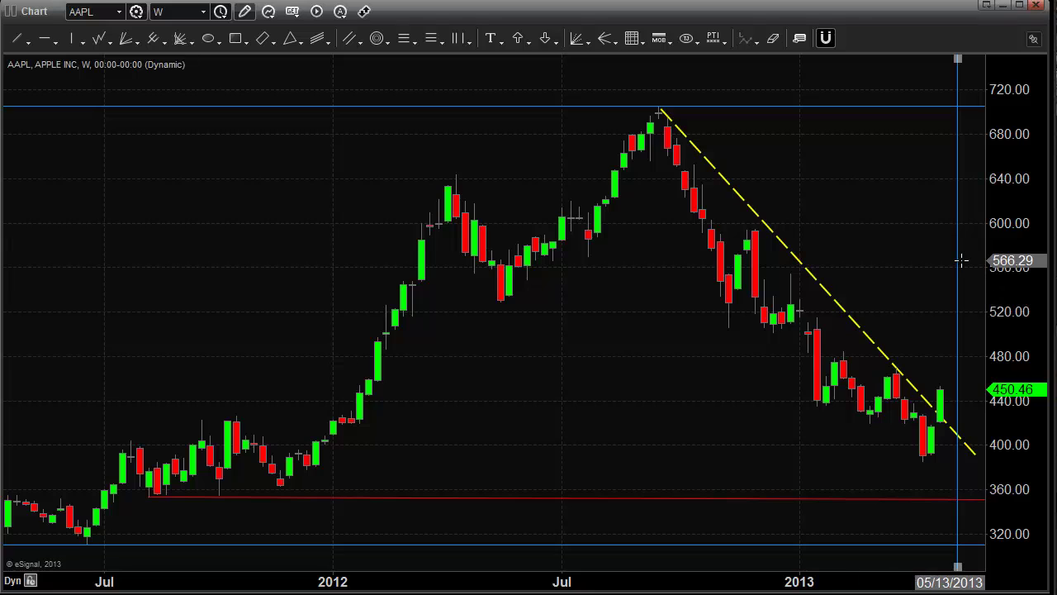
drag(958, 267, 661, 291)
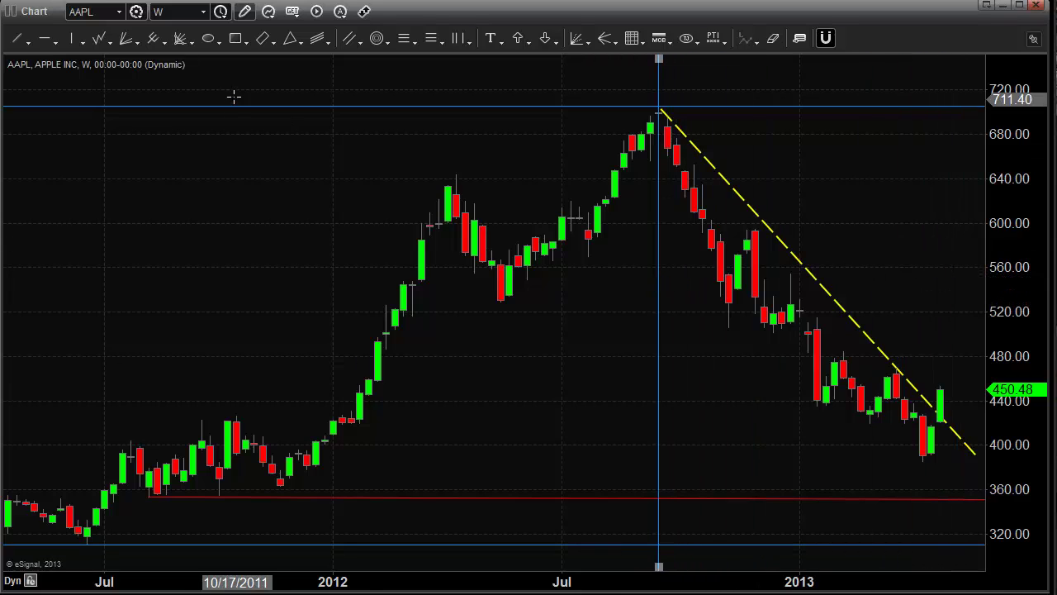
drag(245, 108, 231, 173)
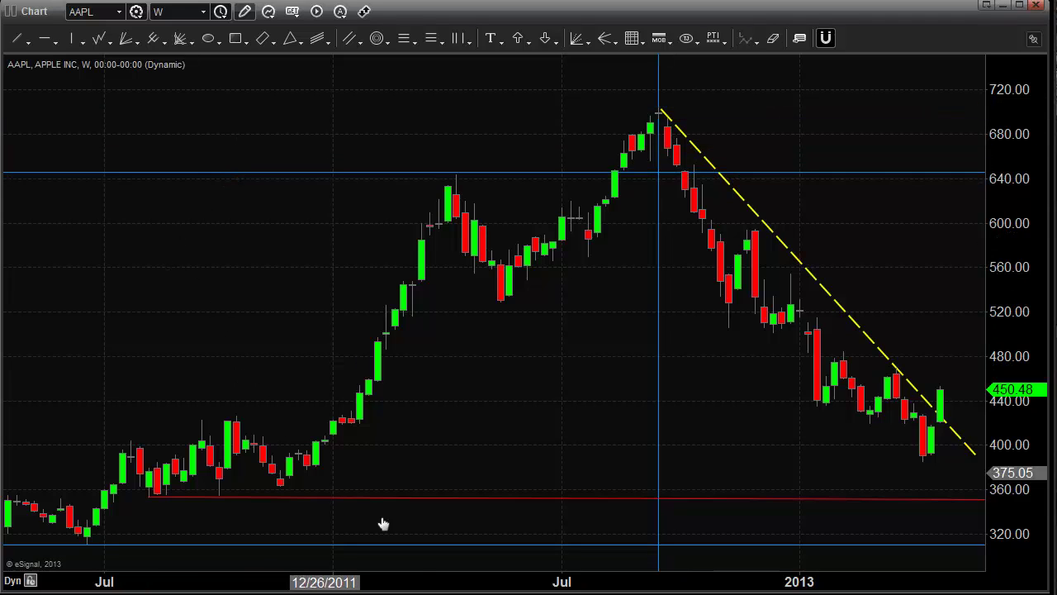